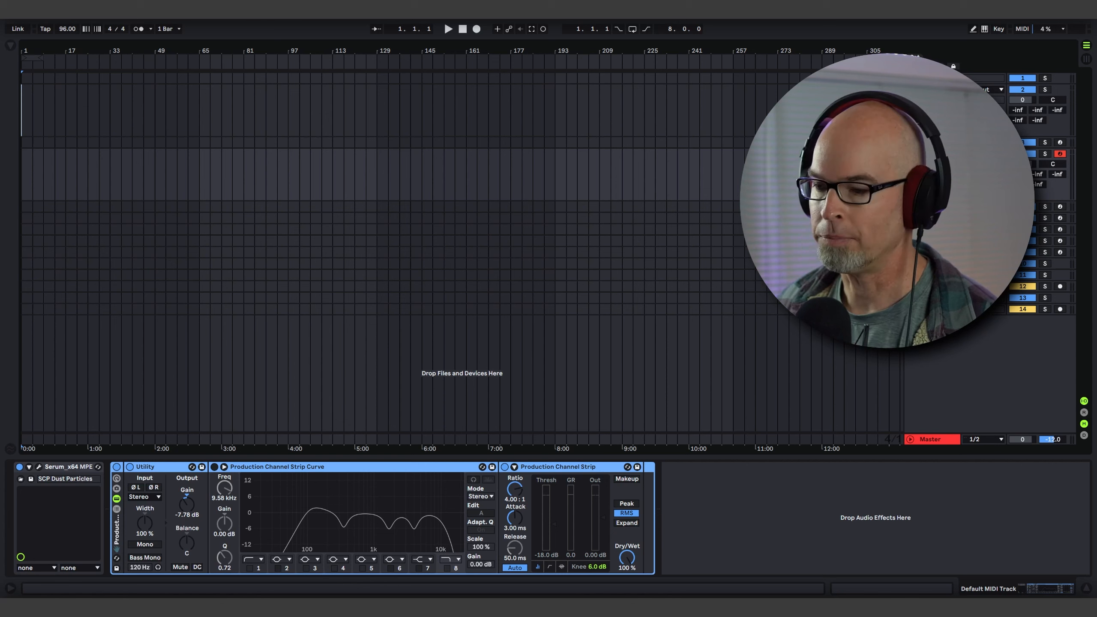
# Open the Serum instrument and reset it to the Init preset.
pyautogui.click(38, 467)
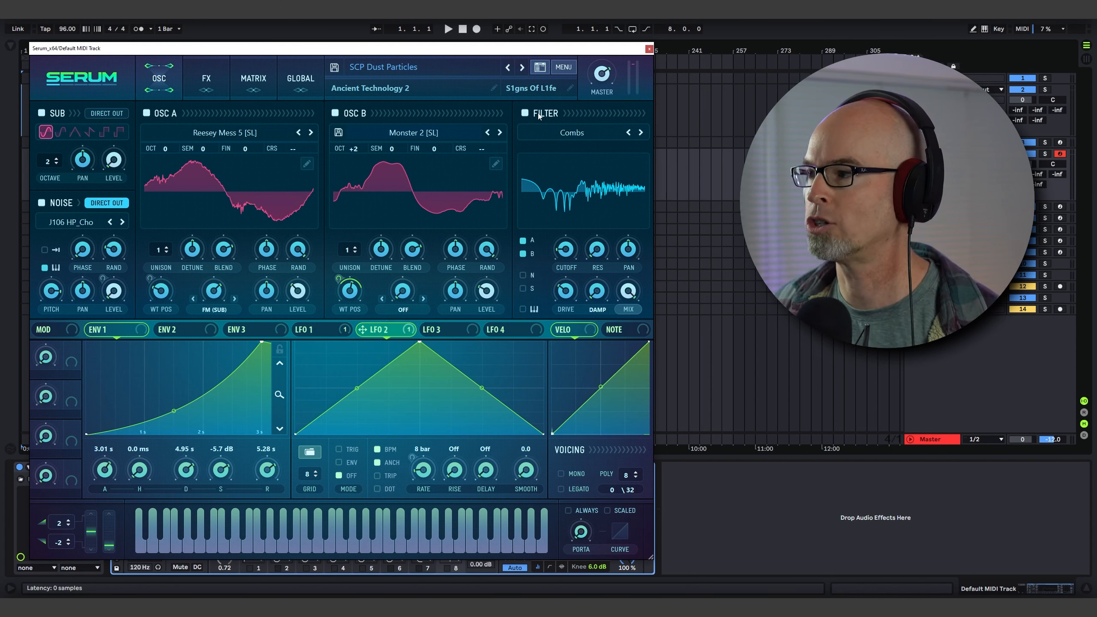
pyautogui.click(563, 66)
pyautogui.click(597, 125)
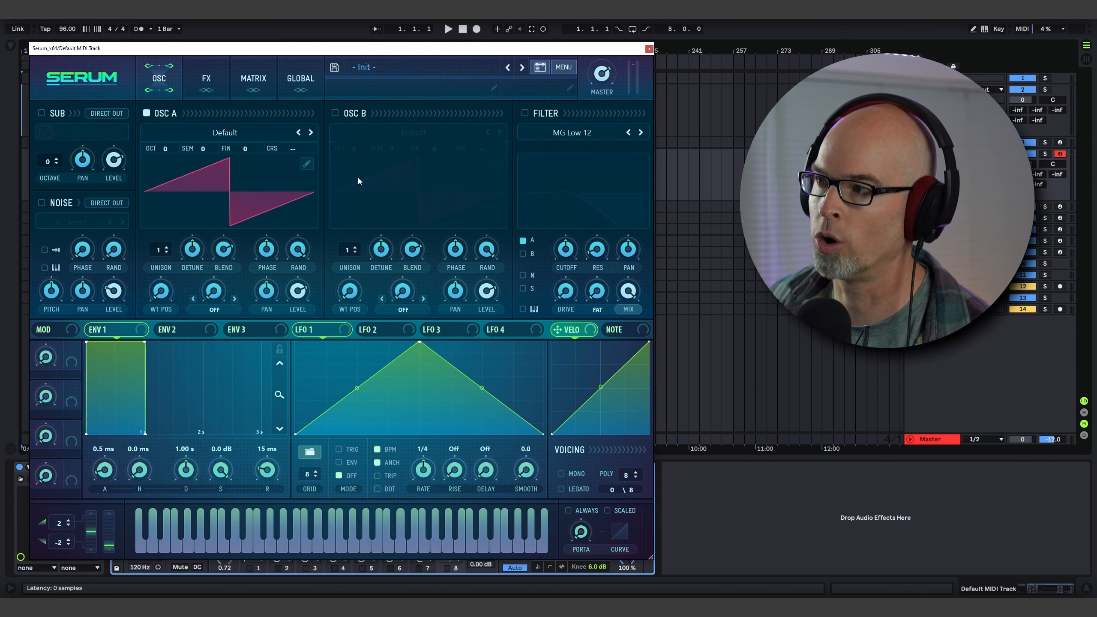
# Load the Reesey Mess 3 [SL] wavetable from the Spectral folder into Oscillator A.
pyautogui.moveTo(417, 187)
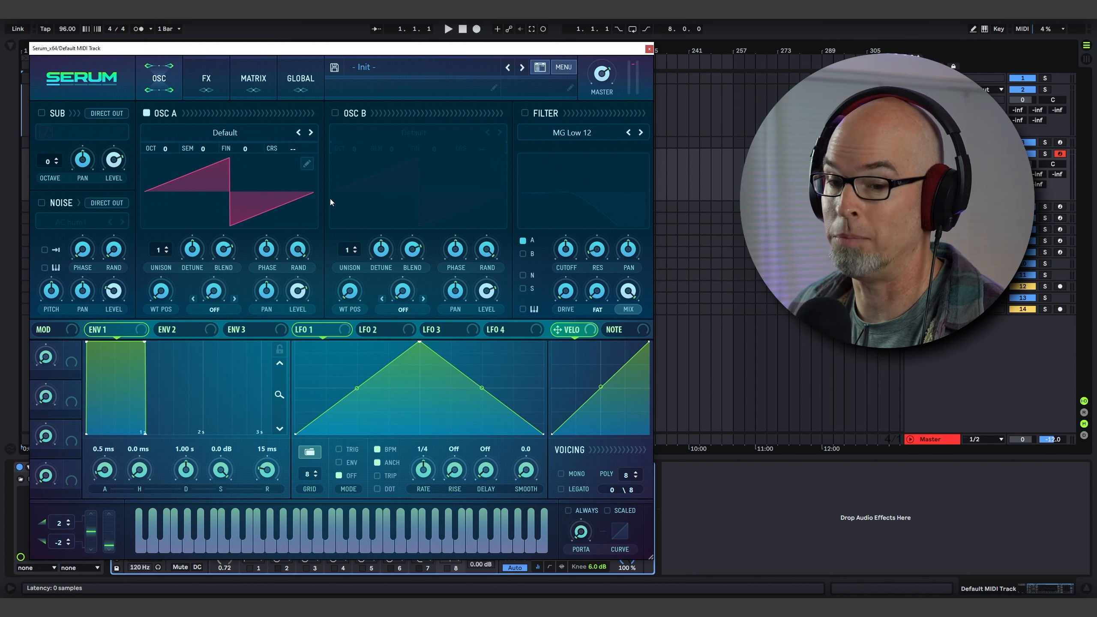
pyautogui.click(241, 161)
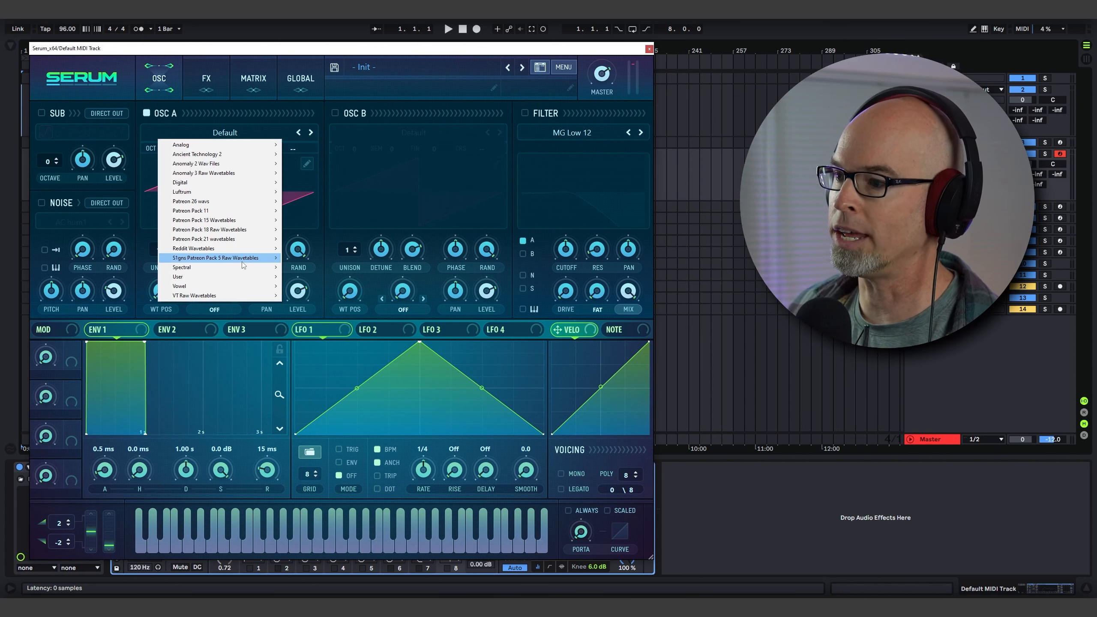
pyautogui.moveTo(240, 268)
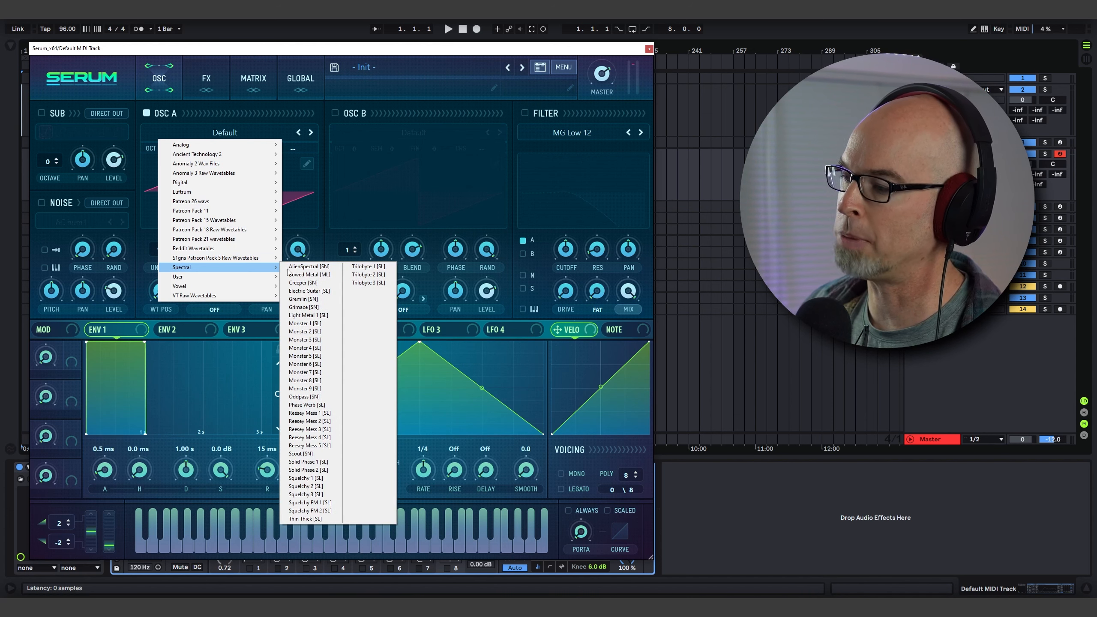
pyautogui.click(321, 429)
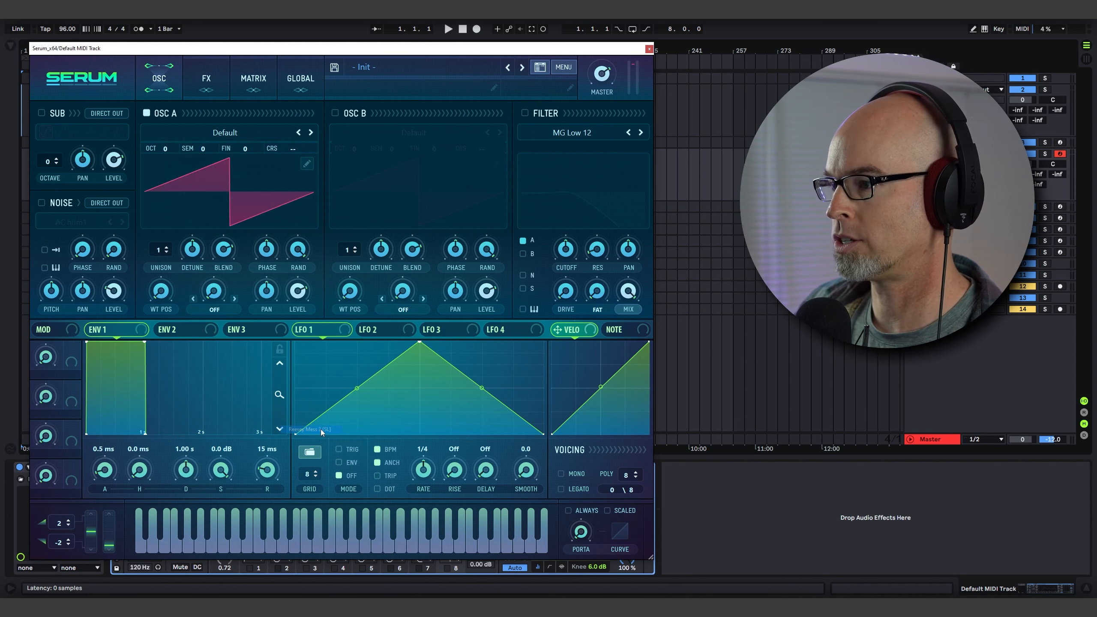
# Set Oscillator A's warp mode to FM Sub Osc.
pyautogui.moveTo(174, 292); pyautogui.dragTo(169, 252)
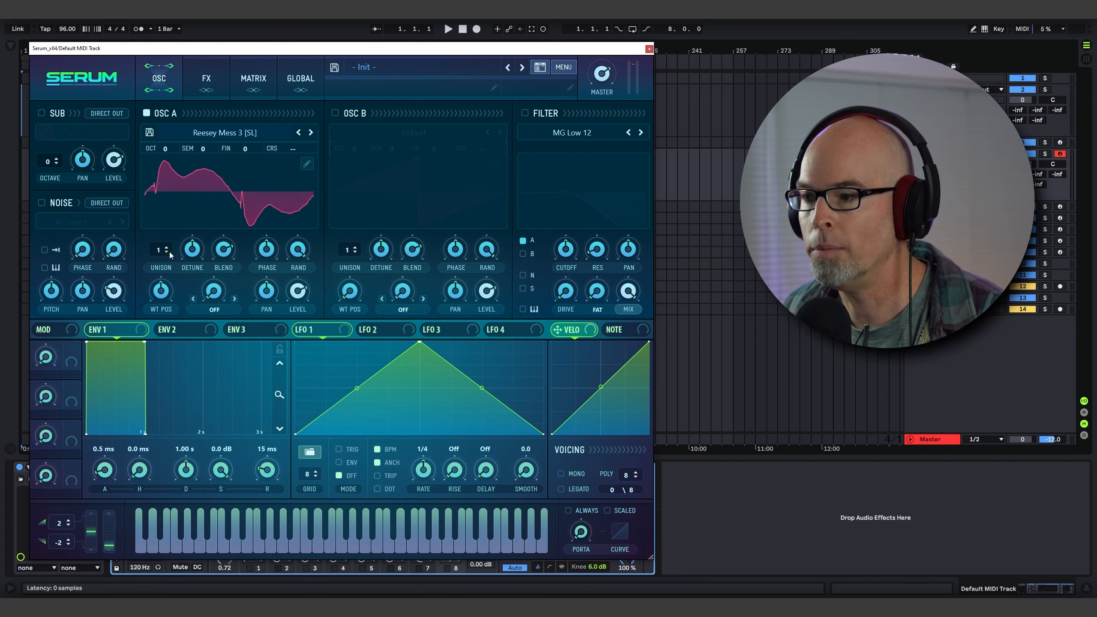
pyautogui.click(219, 305)
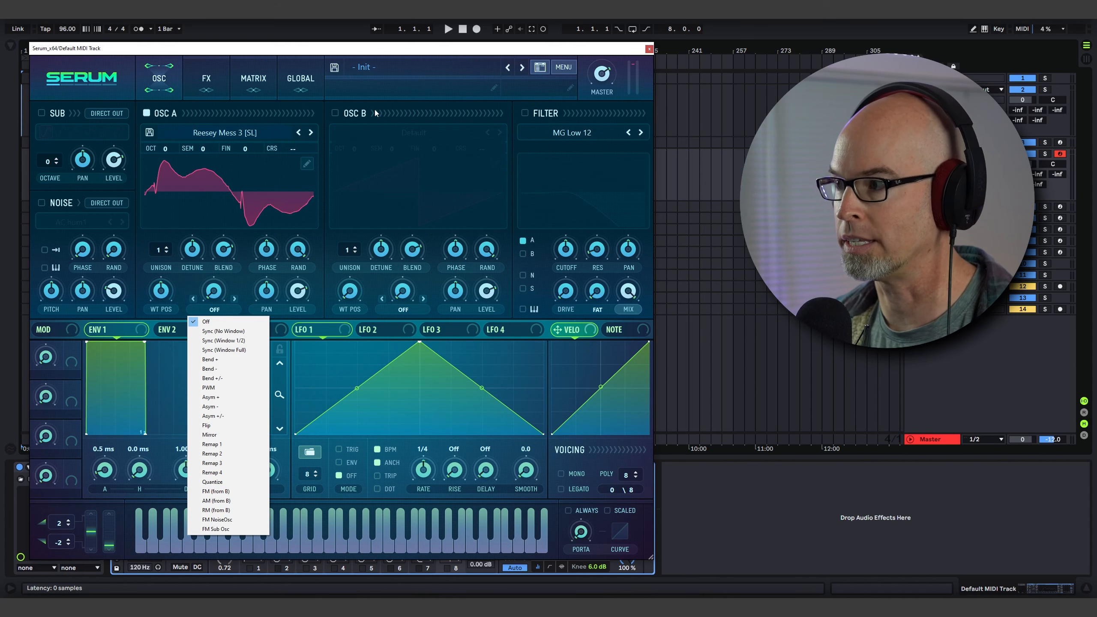
pyautogui.click(237, 527)
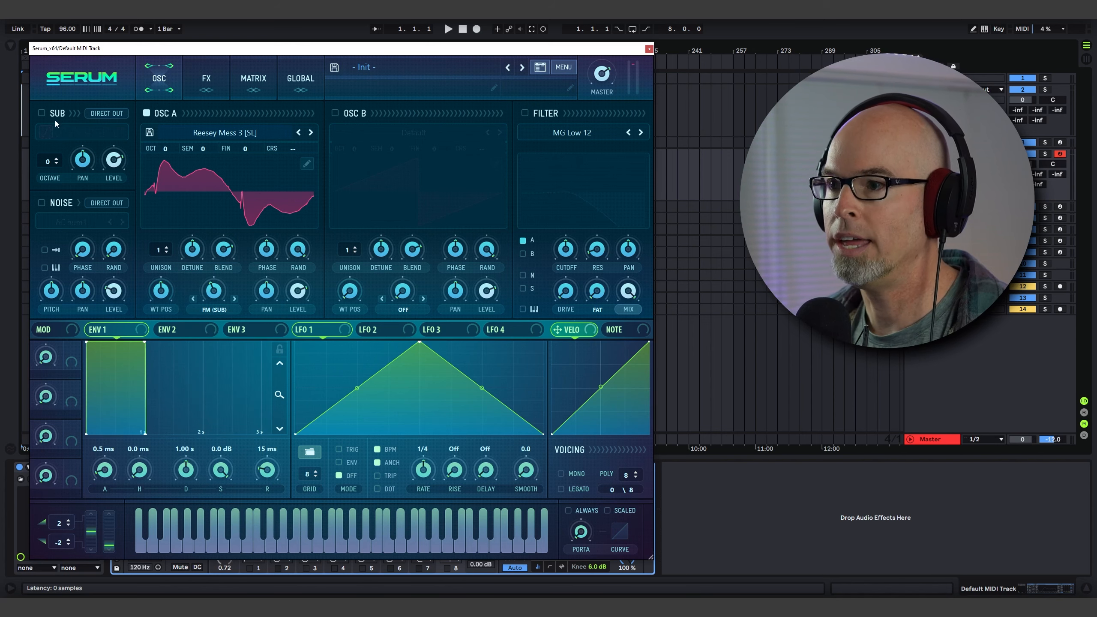
# Enable the sub oscillator, adjust its level and set its octave to 2.
pyautogui.click(42, 112)
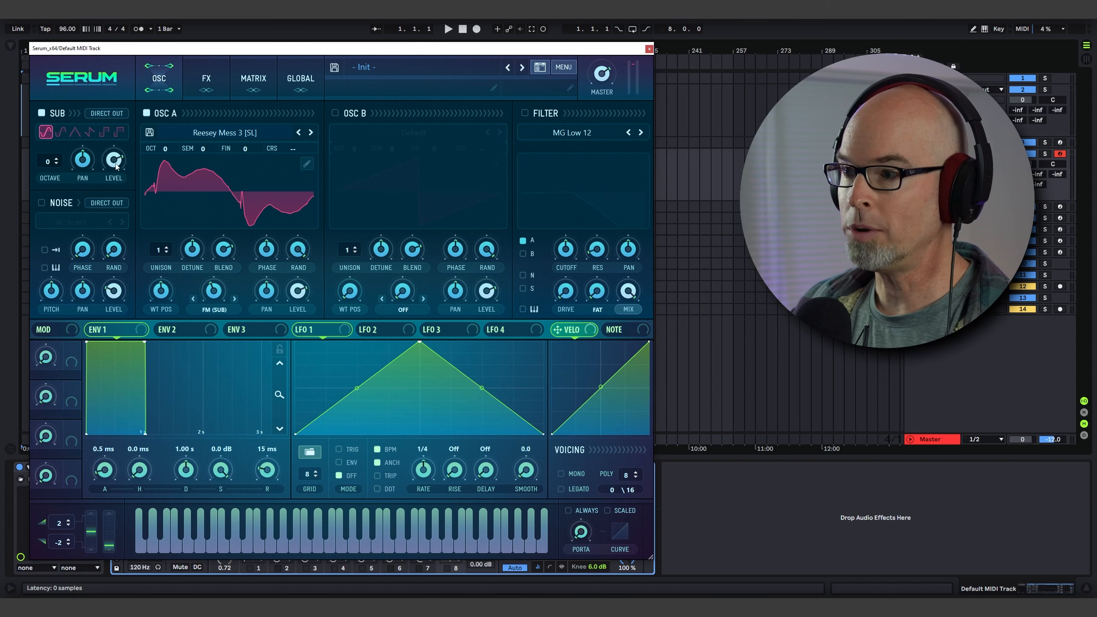
pyautogui.moveTo(113, 160); pyautogui.dragTo(120, 286)
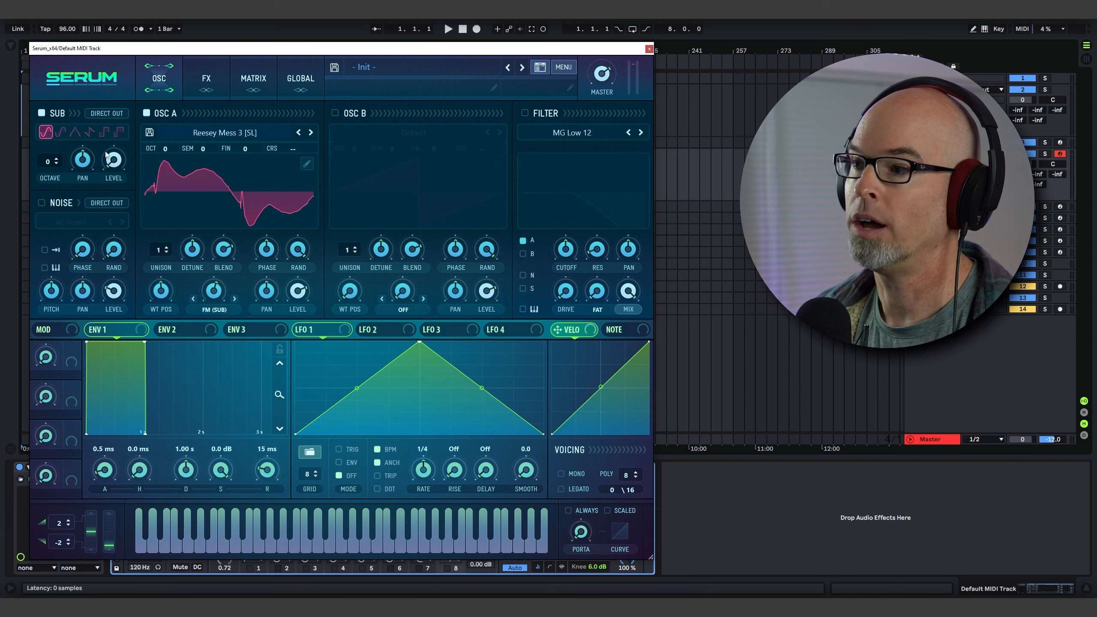
pyautogui.click(57, 159)
pyautogui.click(57, 159)
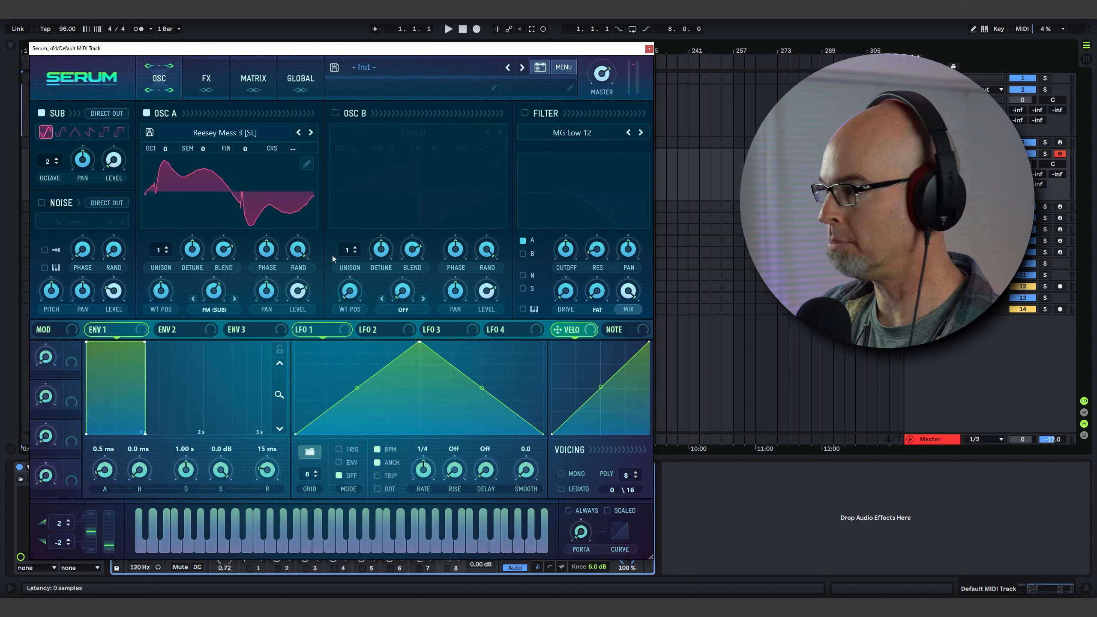
# Start the clip playing and adjust Oscillator A's FM (Sub) warp amount.
pyautogui.click(910, 154)
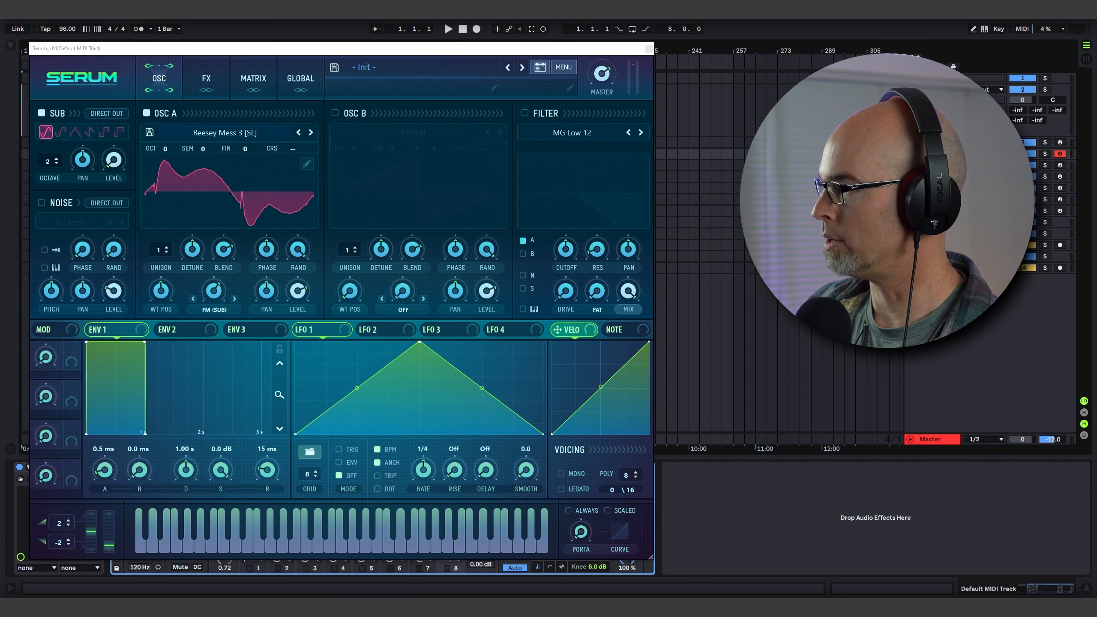
pyautogui.click(910, 154)
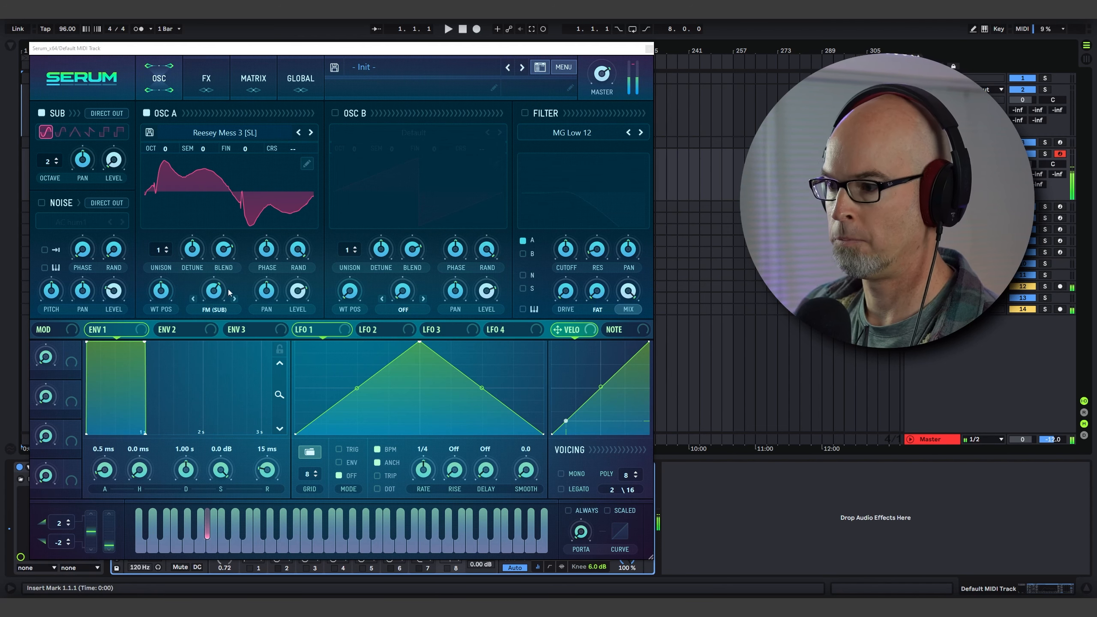
pyautogui.moveTo(229, 292)
pyautogui.mouseDown()
pyautogui.moveTo(217, 315)
pyautogui.moveTo(222, 293)
pyautogui.moveTo(220, 305)
pyautogui.mouseUp()
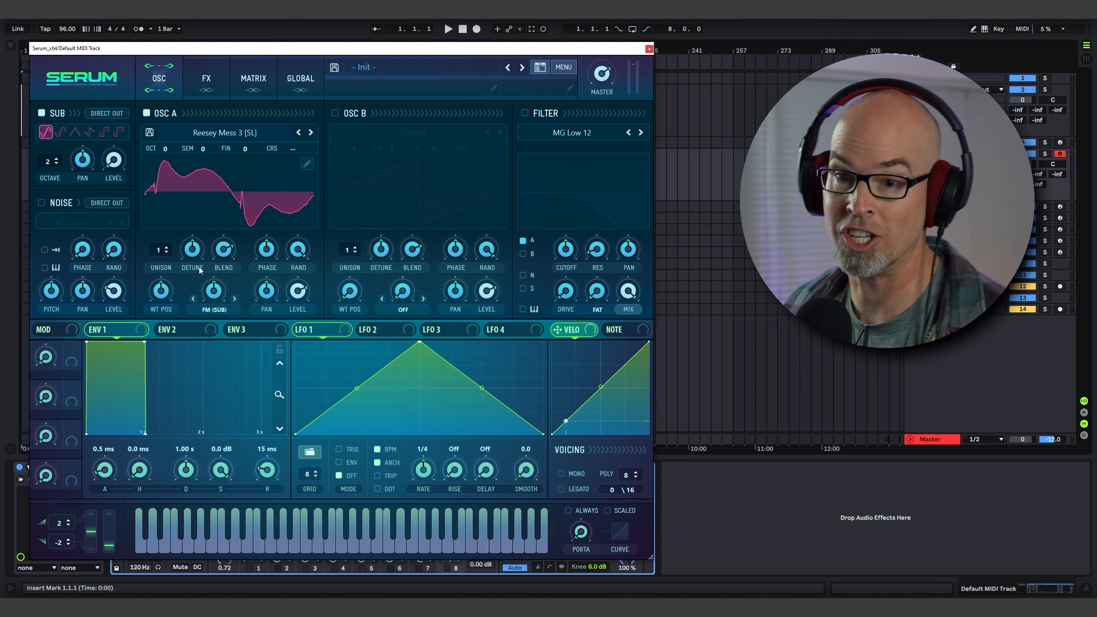
pyautogui.moveTo(216, 293)
pyautogui.mouseDown()
pyautogui.moveTo(217, 283)
pyautogui.moveTo(220, 293)
pyautogui.mouseUp()
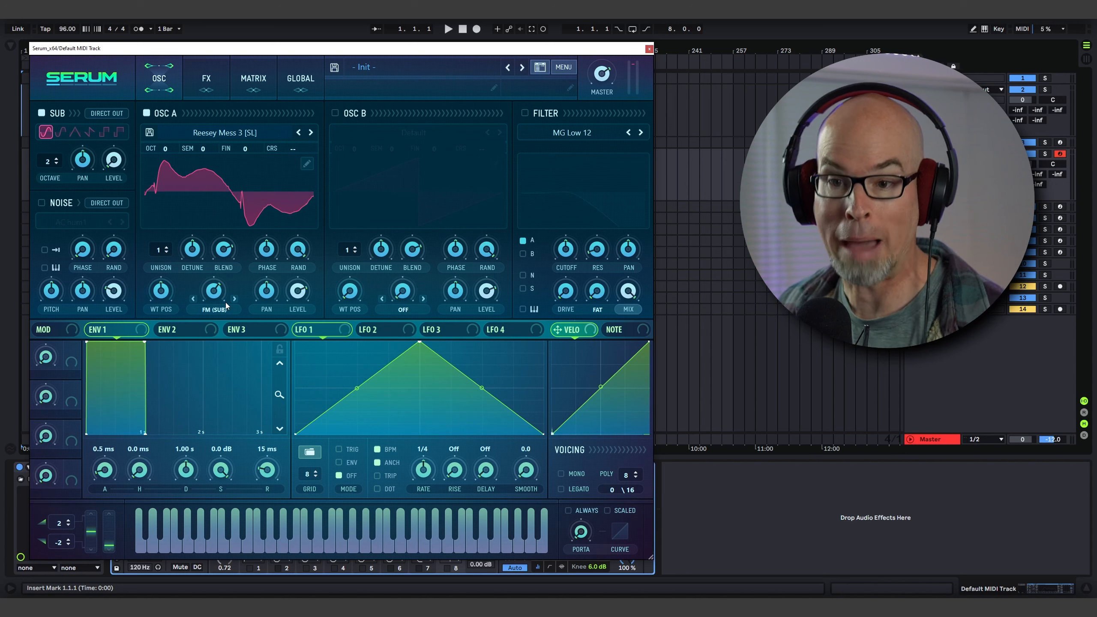
# Shape Envelope 1 to about 3.95 s attack, 3.94 s decay, -5.6 dB sustain and 4.50 s release.
pyautogui.moveTo(112, 471); pyautogui.dragTo(112, 421)
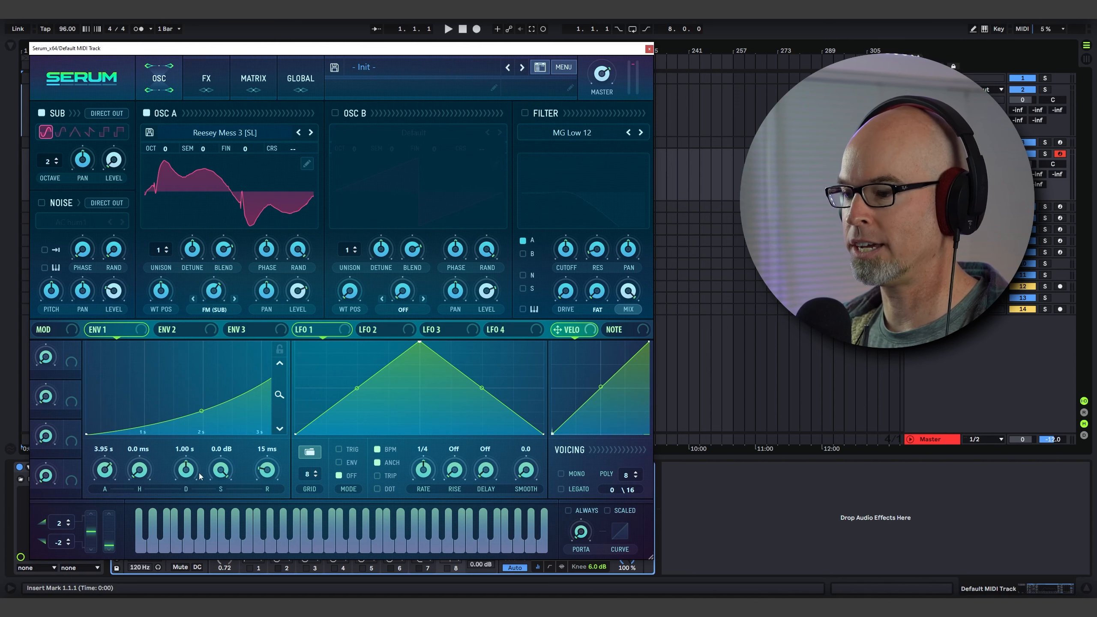
pyautogui.moveTo(186, 469); pyautogui.dragTo(221, 502)
pyautogui.moveTo(269, 475); pyautogui.dragTo(278, 434)
pyautogui.moveTo(278, 396); pyautogui.dragTo(288, 367)
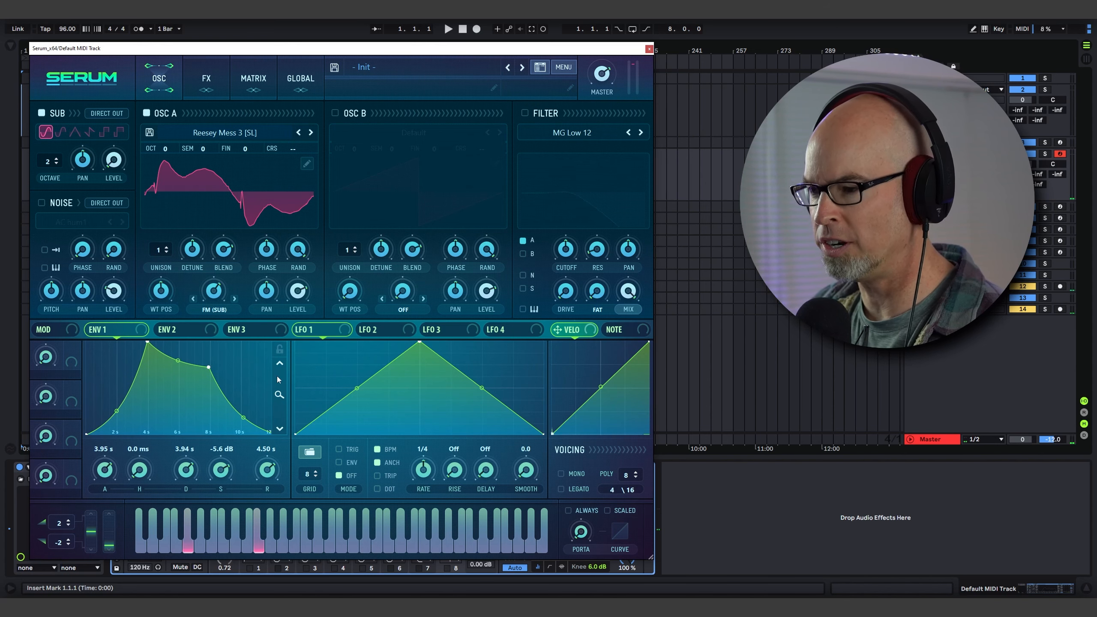
pyautogui.moveTo(306, 309)
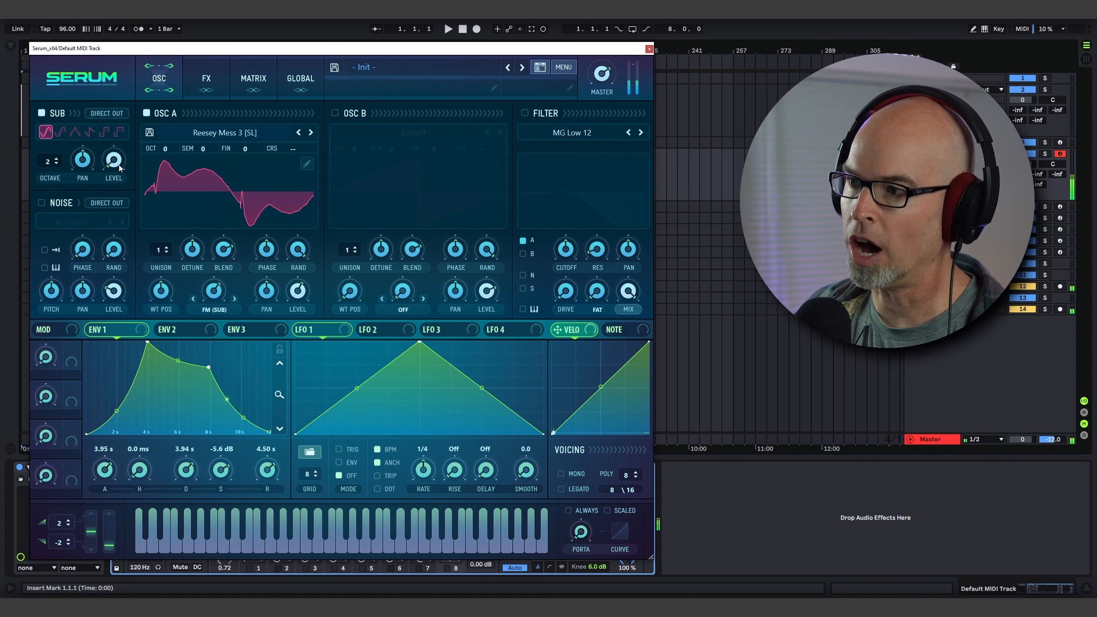
# Try other sub oscillator waveforms, returning to the first shape.
pyautogui.click(60, 132)
pyautogui.click(74, 131)
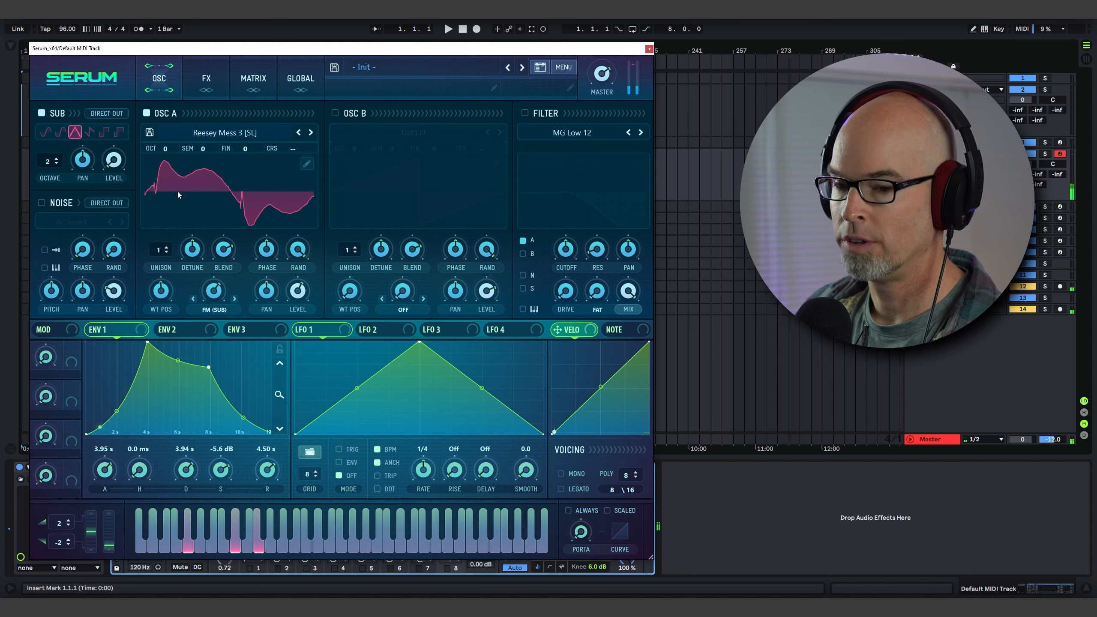
pyautogui.click(46, 132)
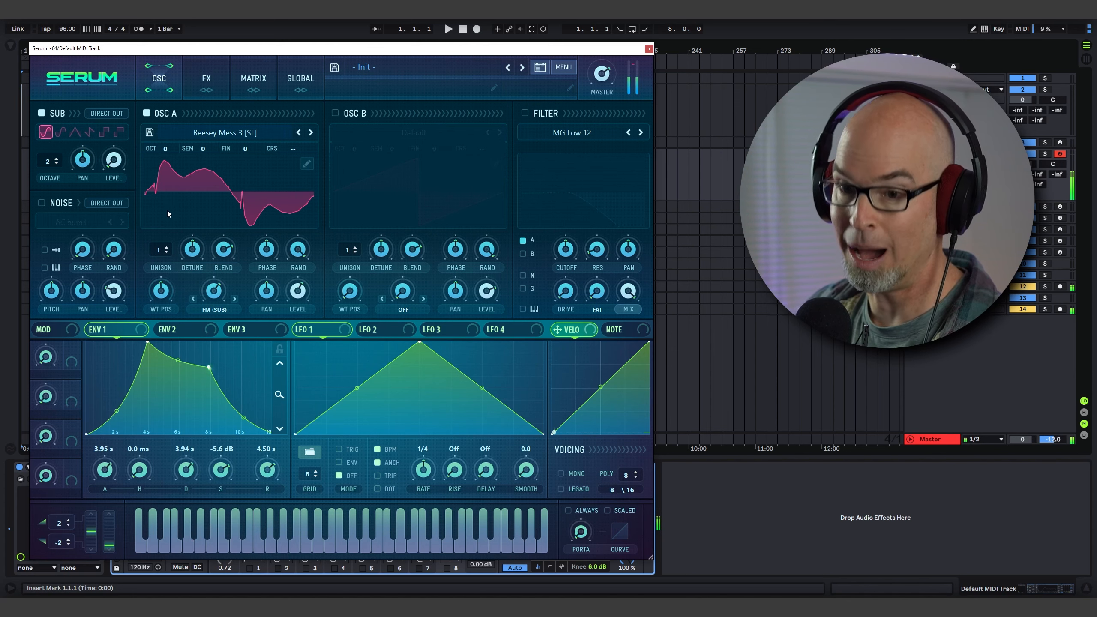
# Set Oscillator A's warp amount to about 62% and shift its wavetable position.
pyautogui.moveTo(218, 294)
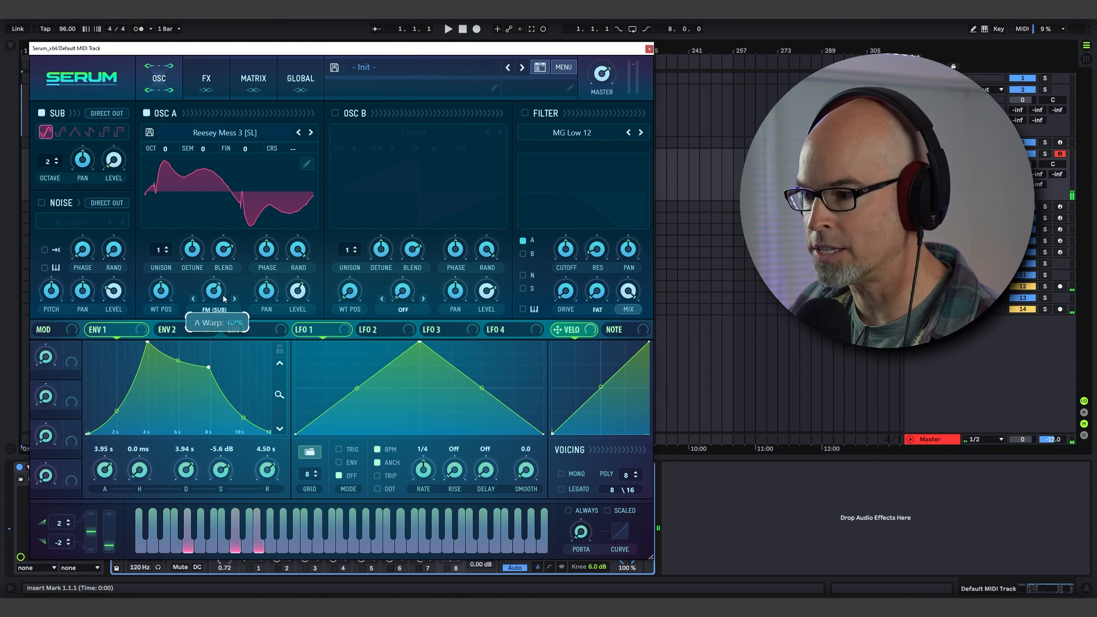
pyautogui.moveTo(221, 293); pyautogui.dragTo(224, 296)
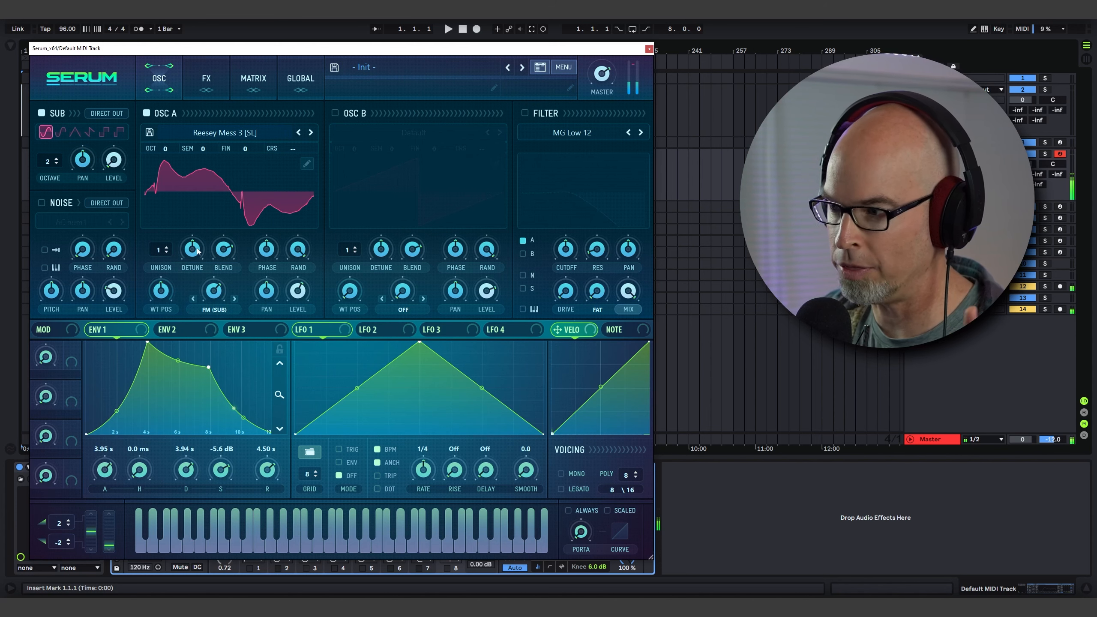
pyautogui.moveTo(171, 290); pyautogui.dragTo(181, 267)
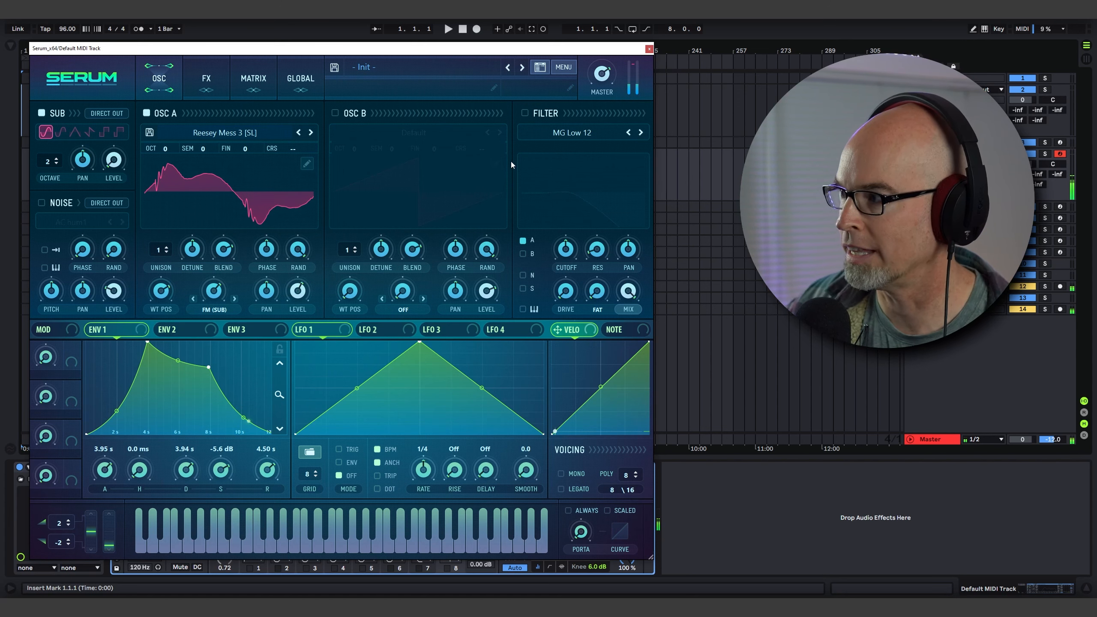
# Enable the filter and set its type to Combs from the Misc category.
pyautogui.click(525, 113)
pyautogui.click(561, 133)
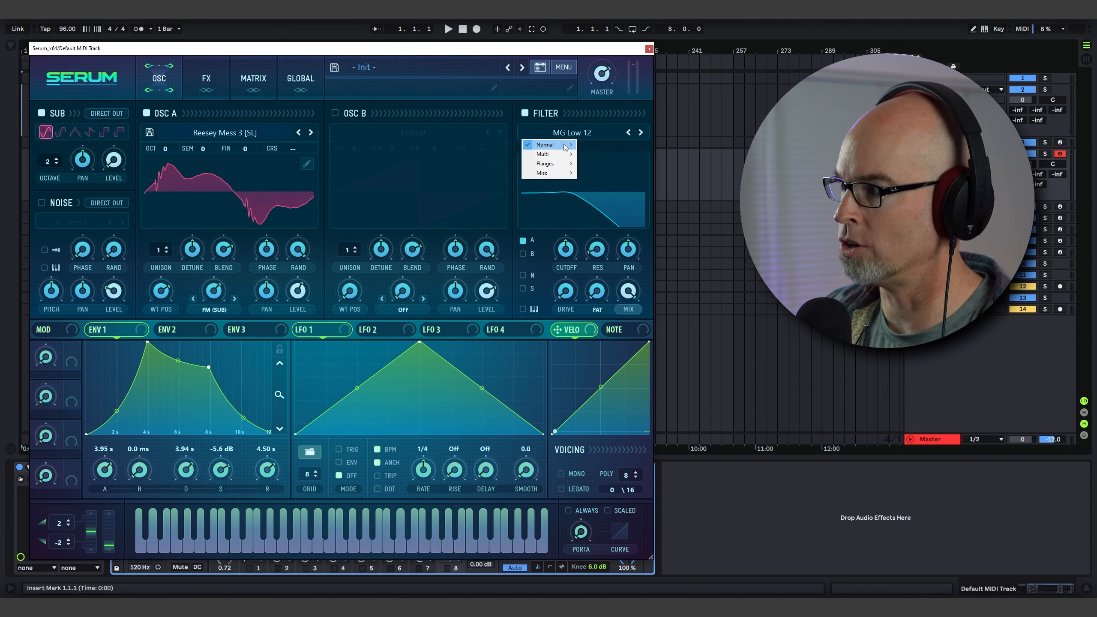
pyautogui.moveTo(565, 147)
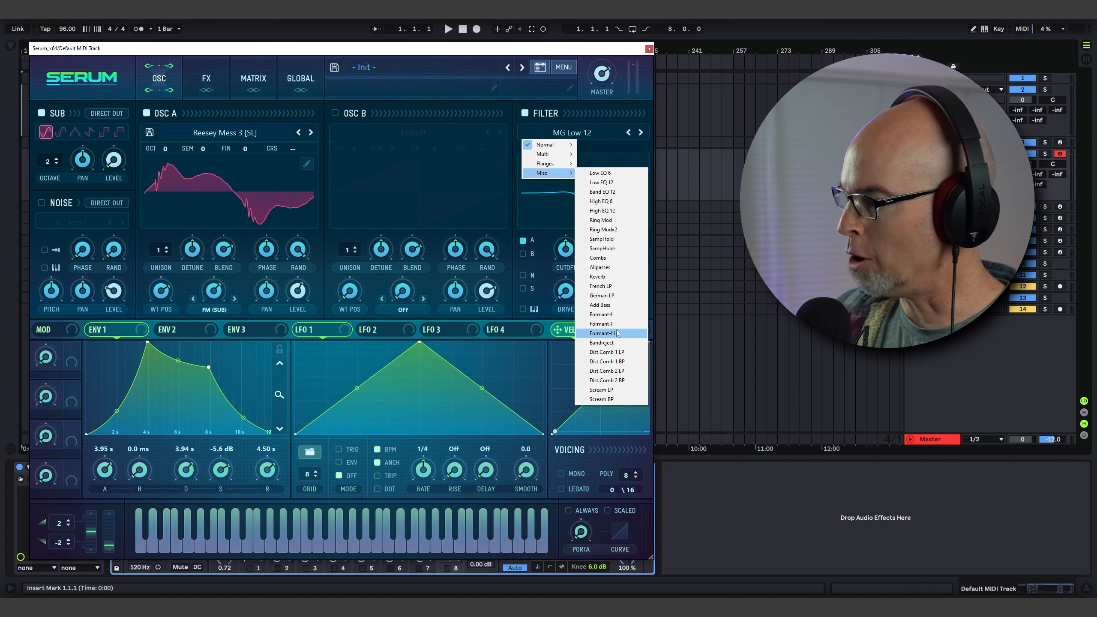
pyautogui.click(615, 255)
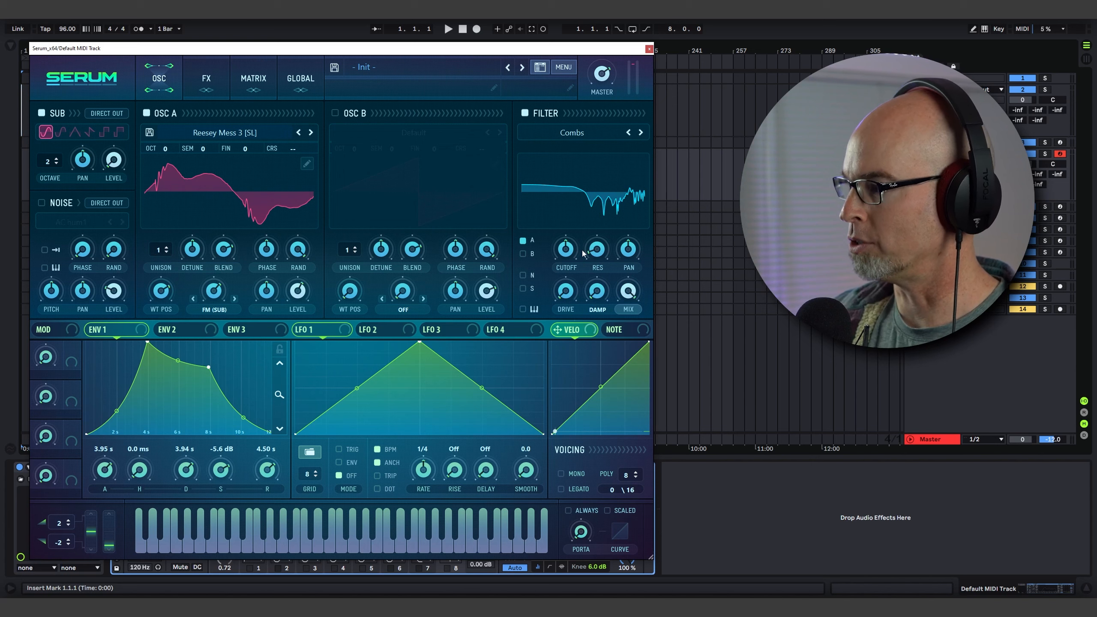
# Adjust the Combs filter's cutoff, drive and resonance.
pyautogui.moveTo(569, 251); pyautogui.dragTo(564, 278)
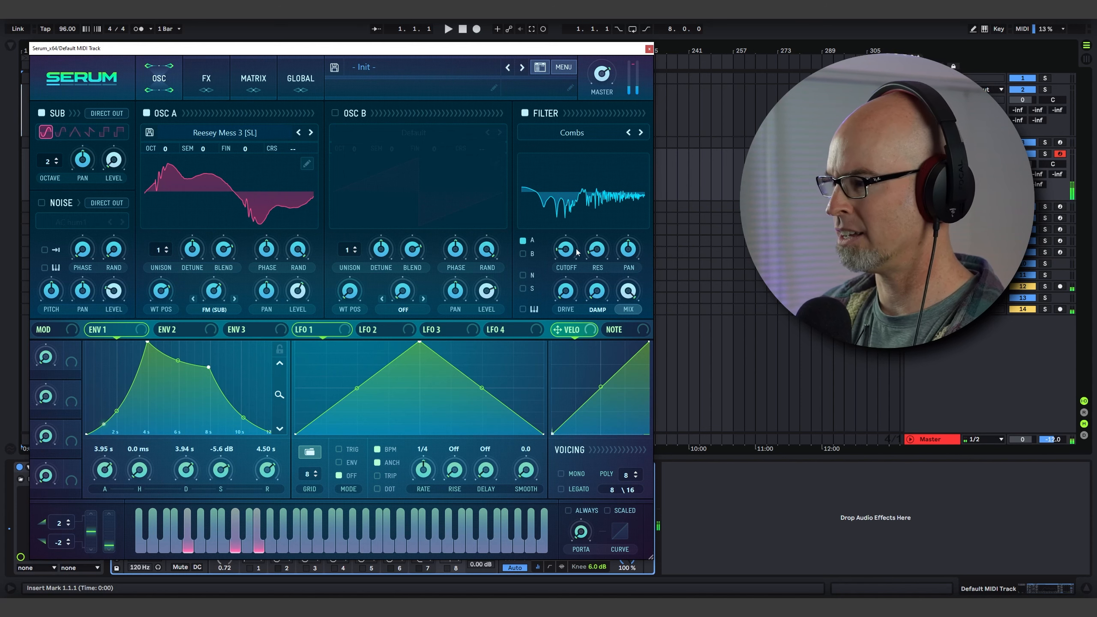
pyautogui.moveTo(577, 252); pyautogui.dragTo(570, 253)
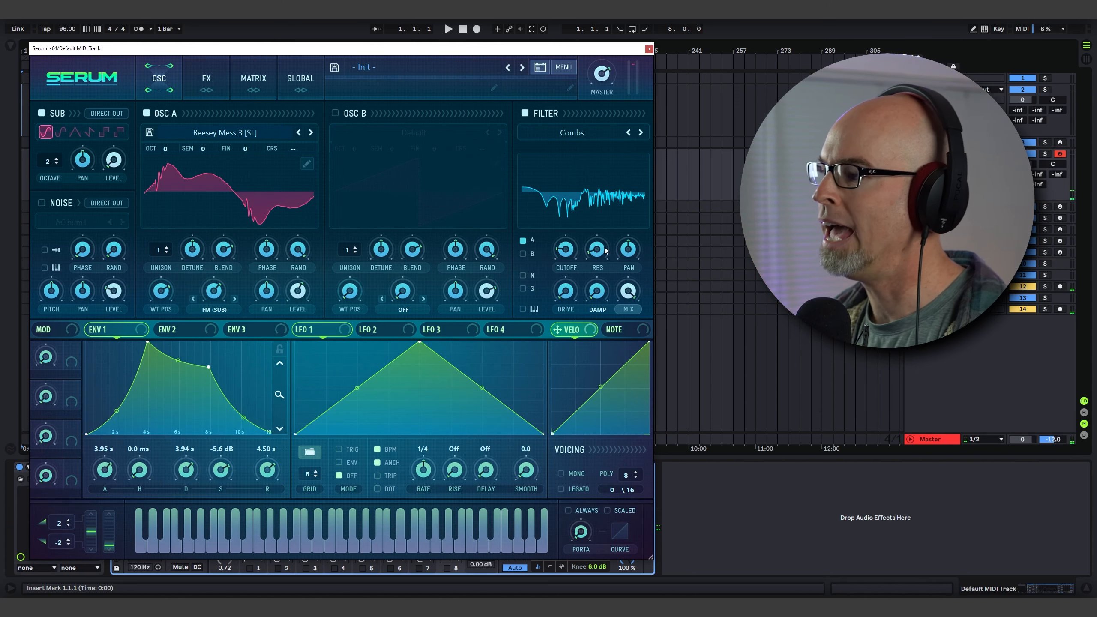
pyautogui.moveTo(566, 291); pyautogui.dragTo(573, 259)
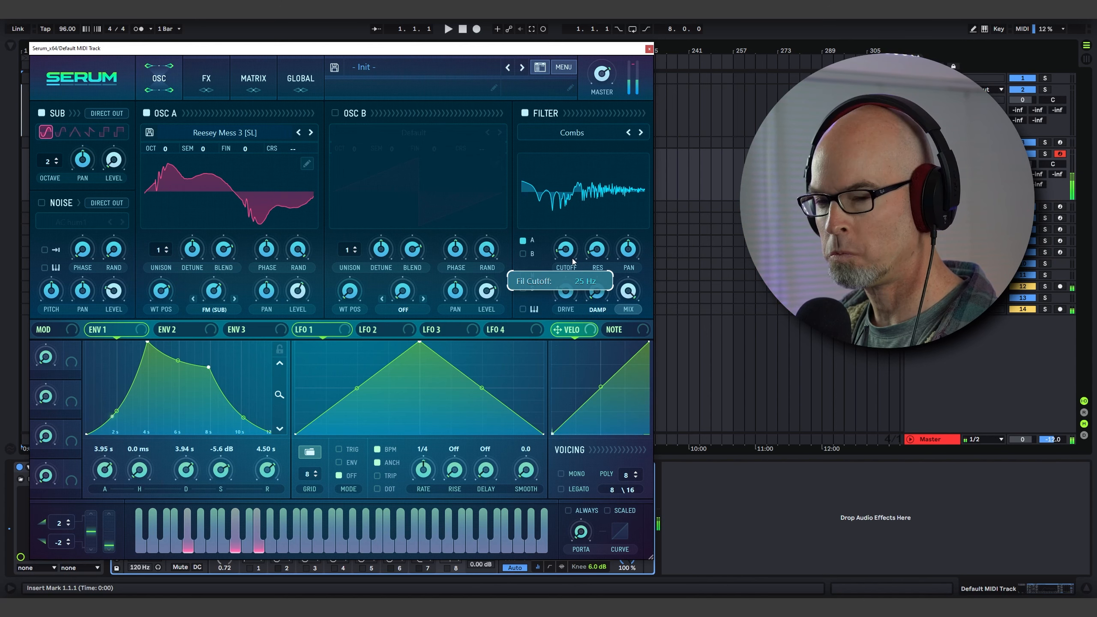
pyautogui.moveTo(597, 250)
pyautogui.mouseDown()
pyautogui.moveTo(602, 218)
pyautogui.moveTo(595, 247)
pyautogui.mouseUp()
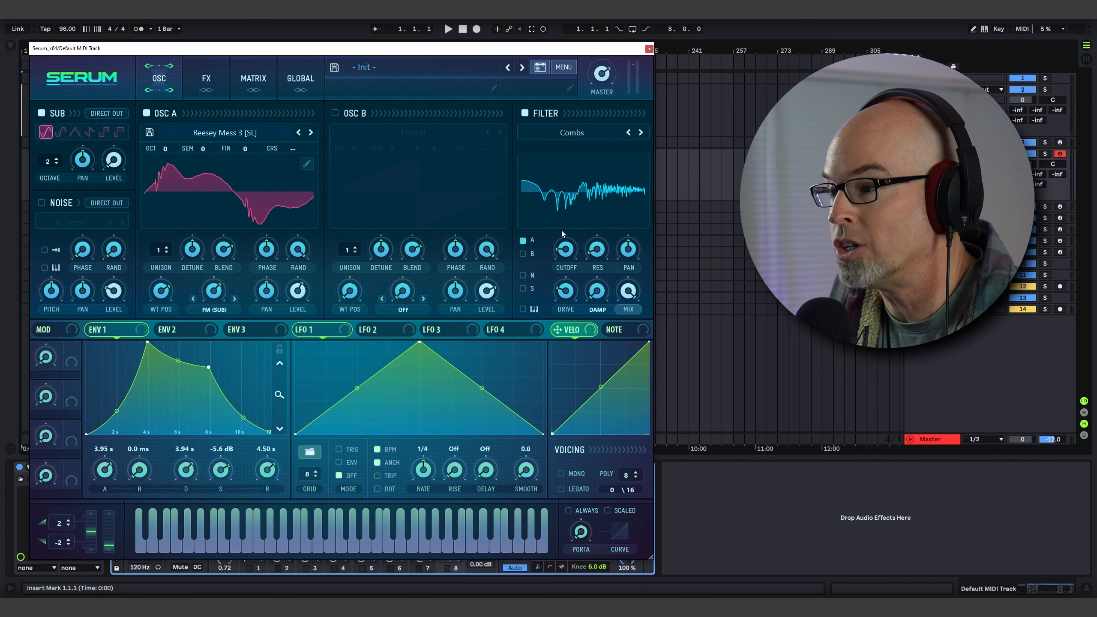
# Turn off Oscillator A, load the J106 HP noise from the Analog folder, and raise the noise level to about 83%.
pyautogui.click(147, 113)
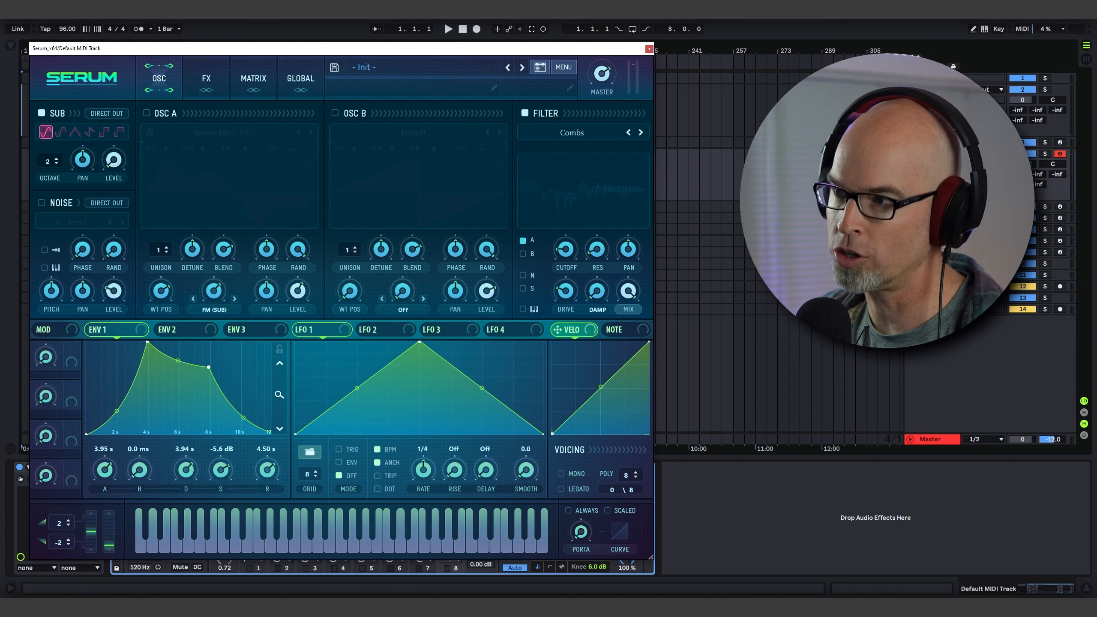
pyautogui.click(74, 221)
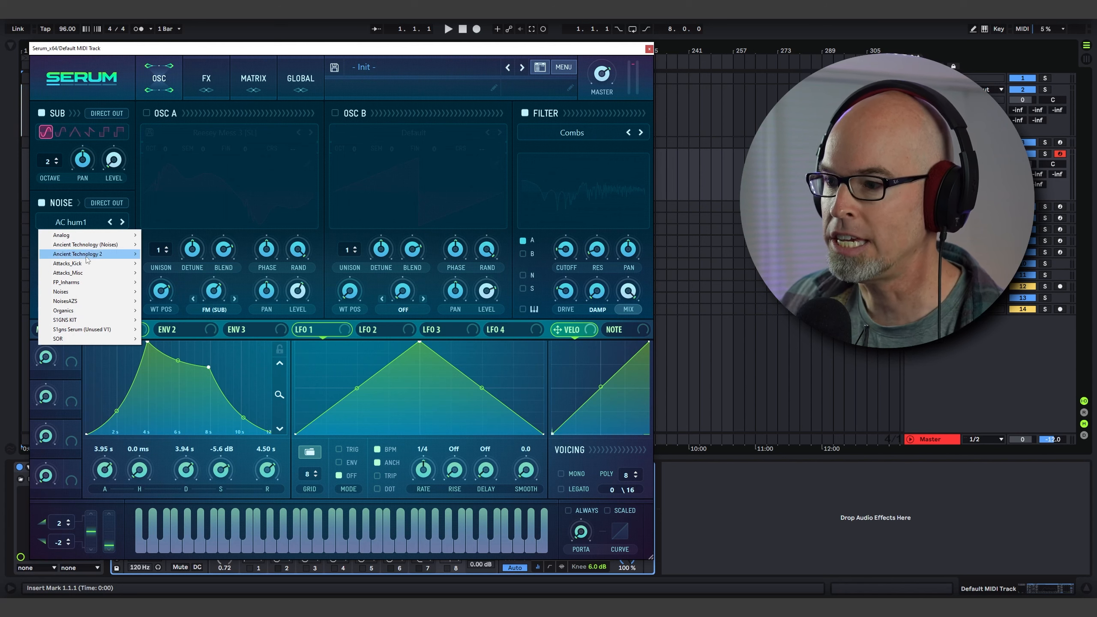
pyautogui.moveTo(87, 236)
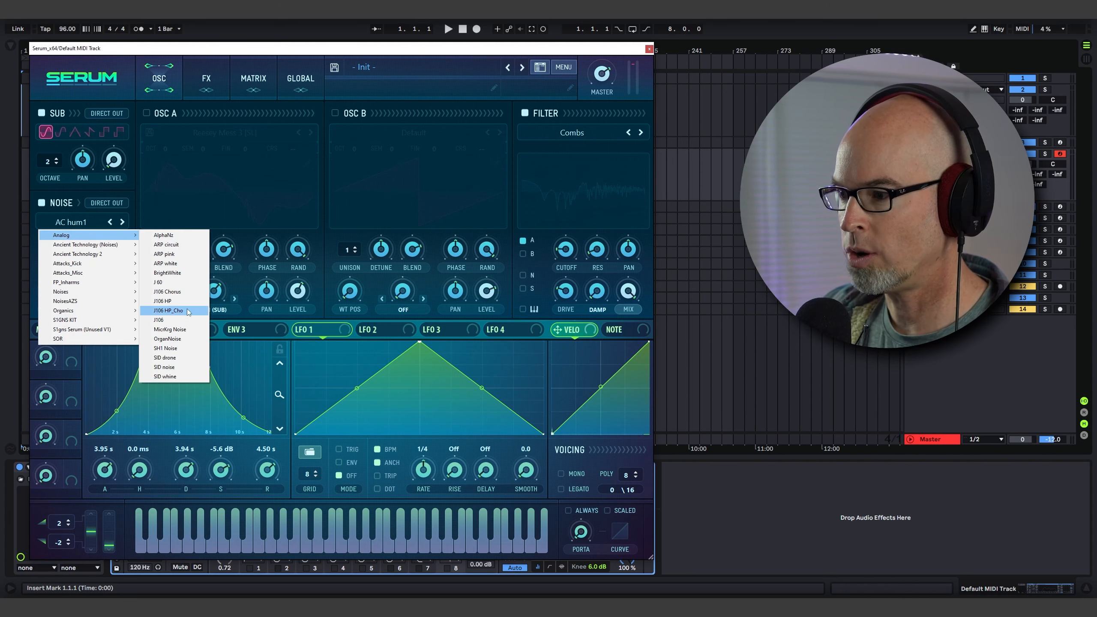
pyautogui.click(206, 301)
pyautogui.moveTo(114, 296); pyautogui.dragTo(124, 245)
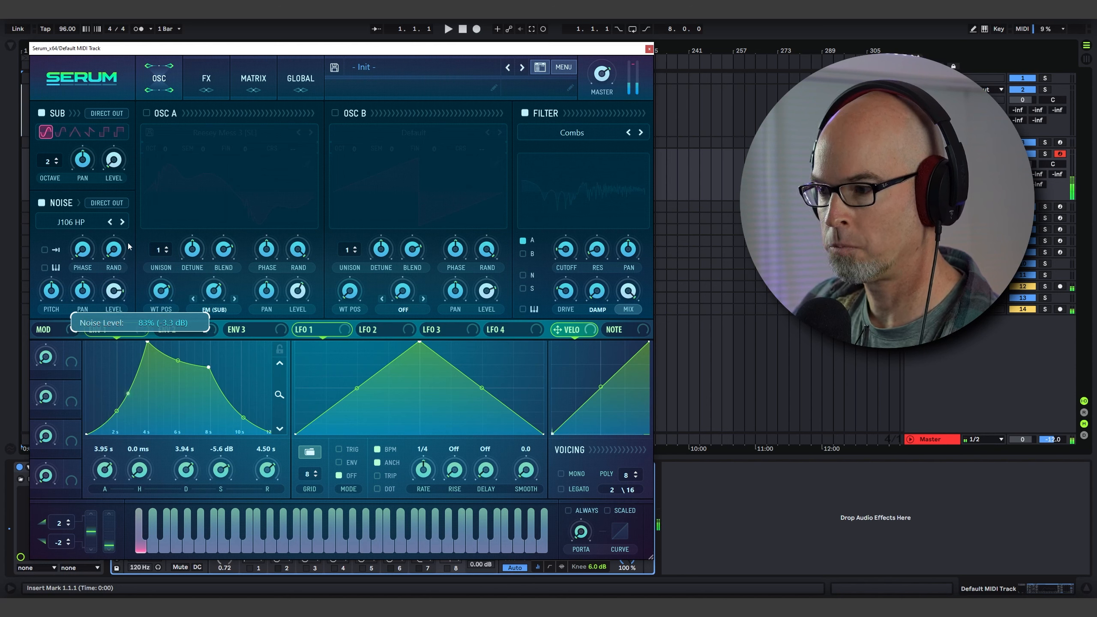
# Route LFO 1 to the noise level and draw a rising curve for LFO 1's shape.
pyautogui.moveTo(53, 291); pyautogui.dragTo(58, 288)
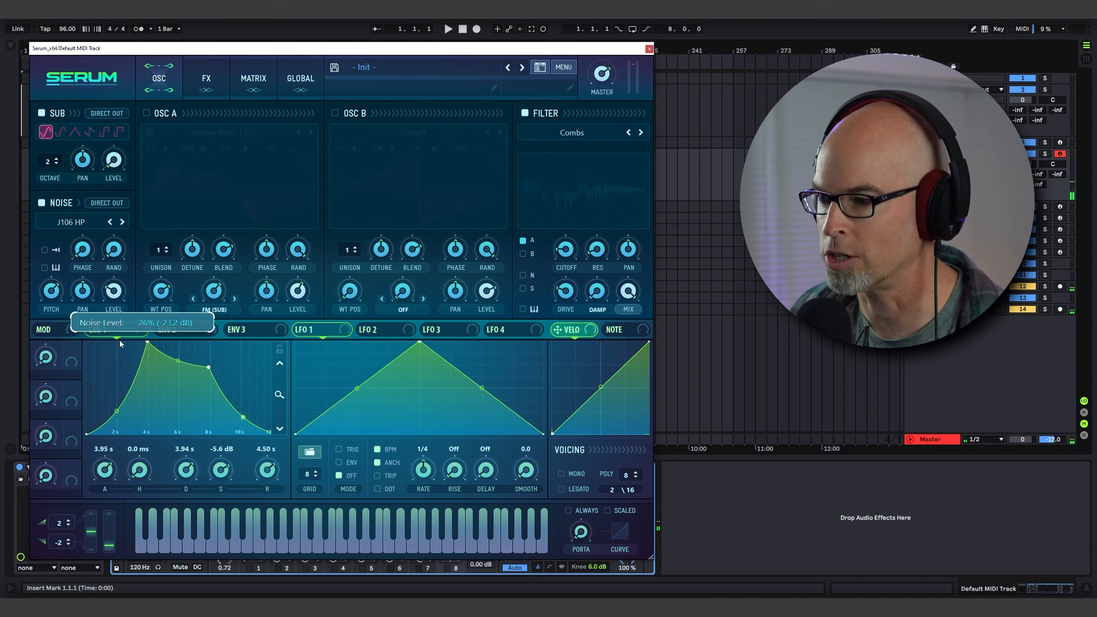
pyautogui.moveTo(419, 342); pyautogui.dragTo(491, 392)
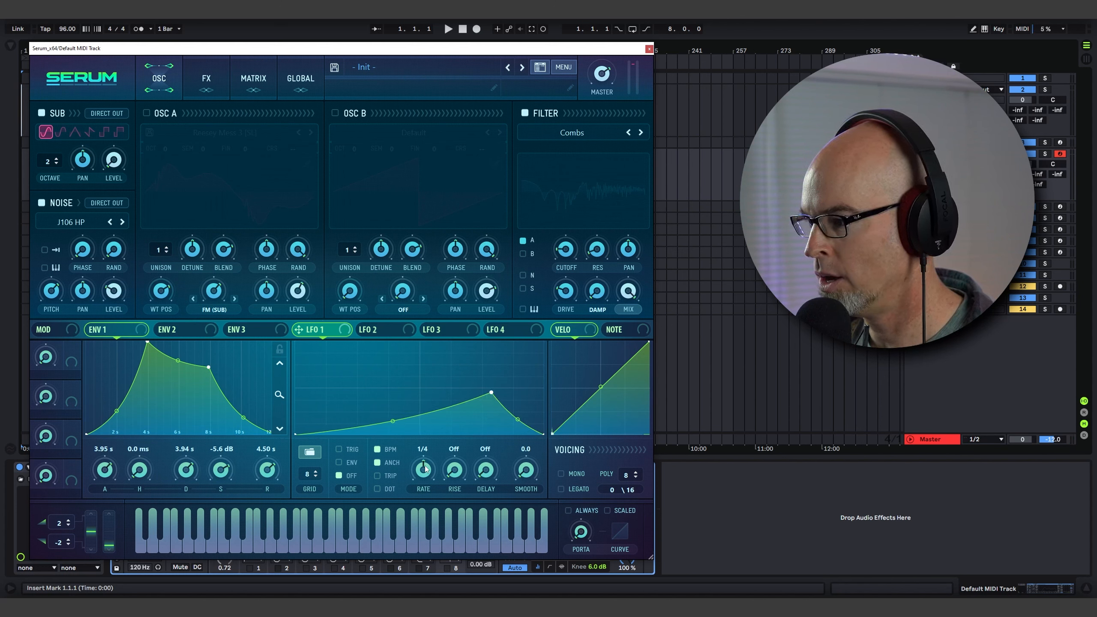
# Set LFO 1's rate to 8 bar and also route LFO 1 to the noise pitch.
pyautogui.moveTo(423, 470); pyautogui.dragTo(423, 500)
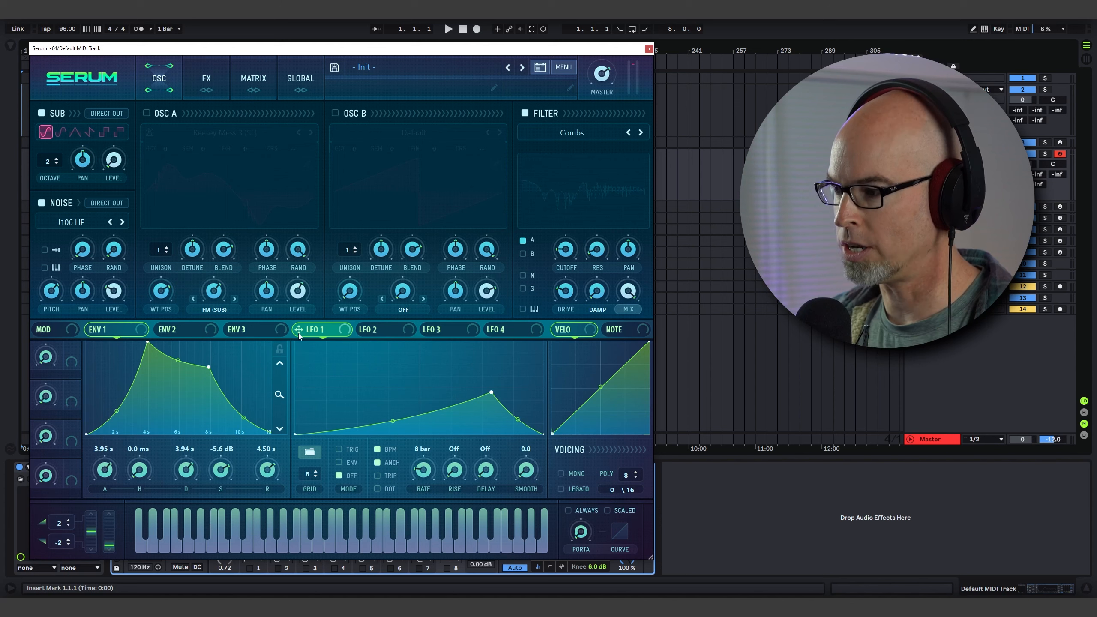
pyautogui.moveTo(322, 328); pyautogui.dragTo(51, 290)
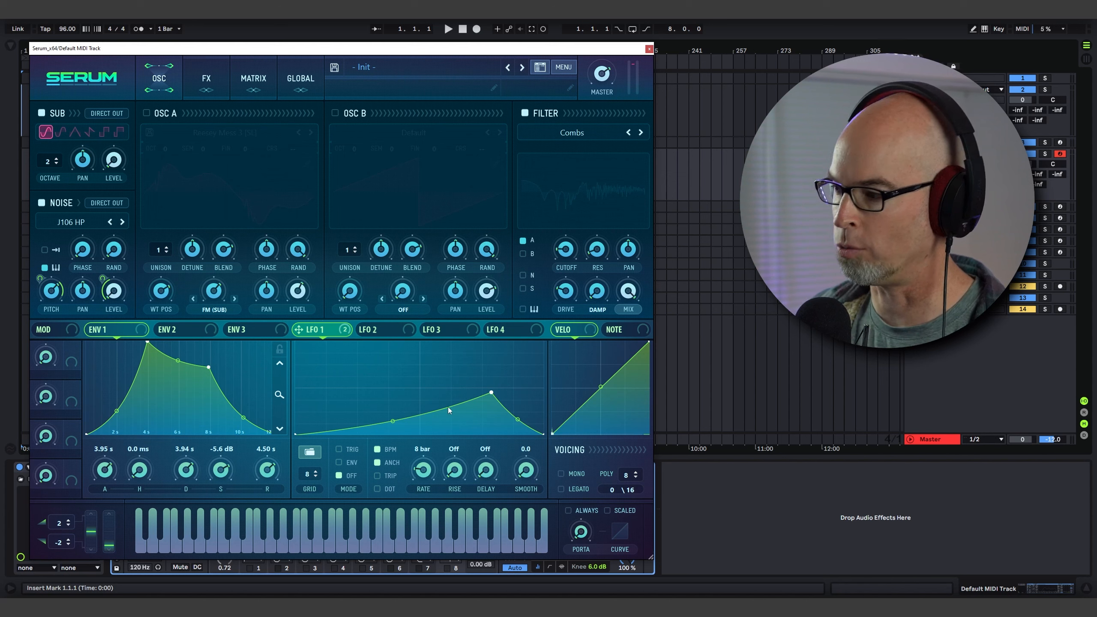
# Set the global Chaos 1 rate to about 0.066 Hz.
pyautogui.click(309, 451)
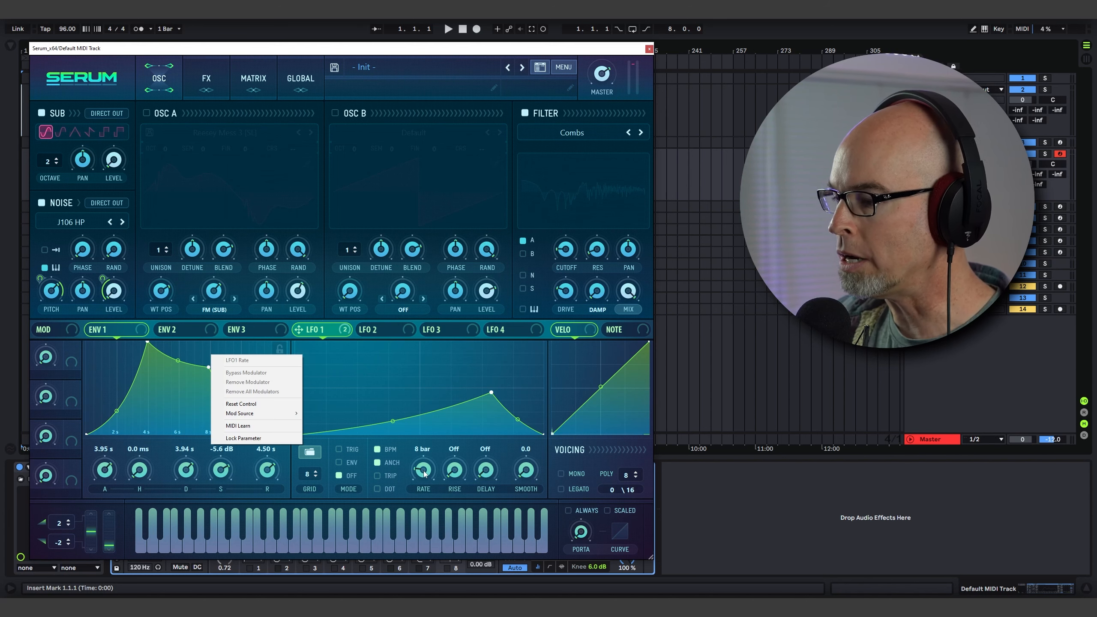
pyautogui.click(288, 78)
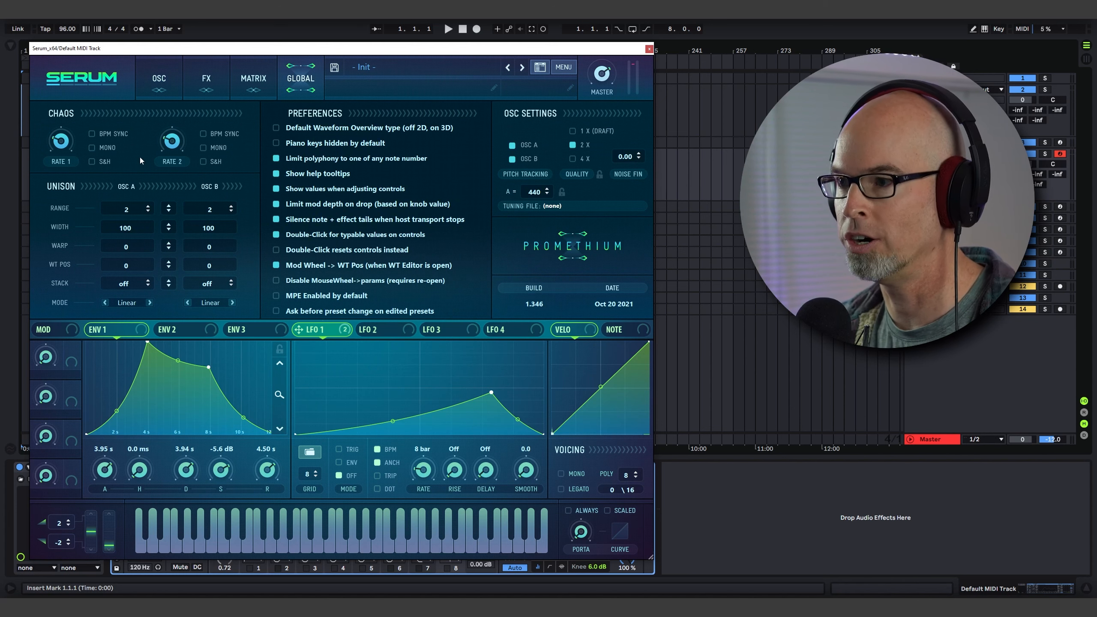
pyautogui.moveTo(61, 143); pyautogui.dragTo(61, 155)
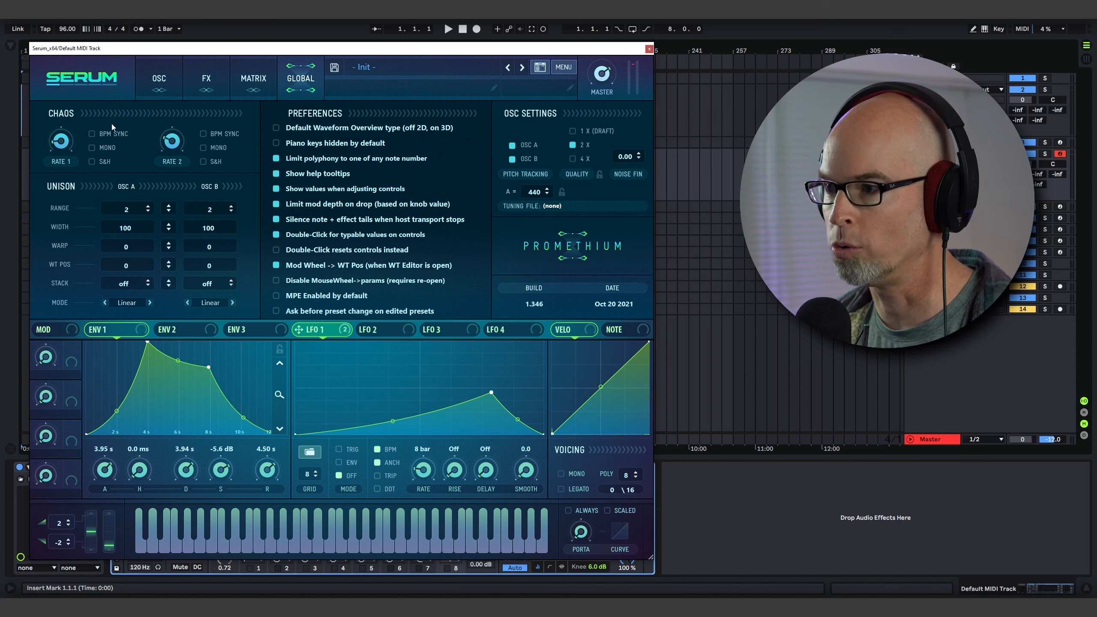
pyautogui.click(160, 78)
pyautogui.click(291, 78)
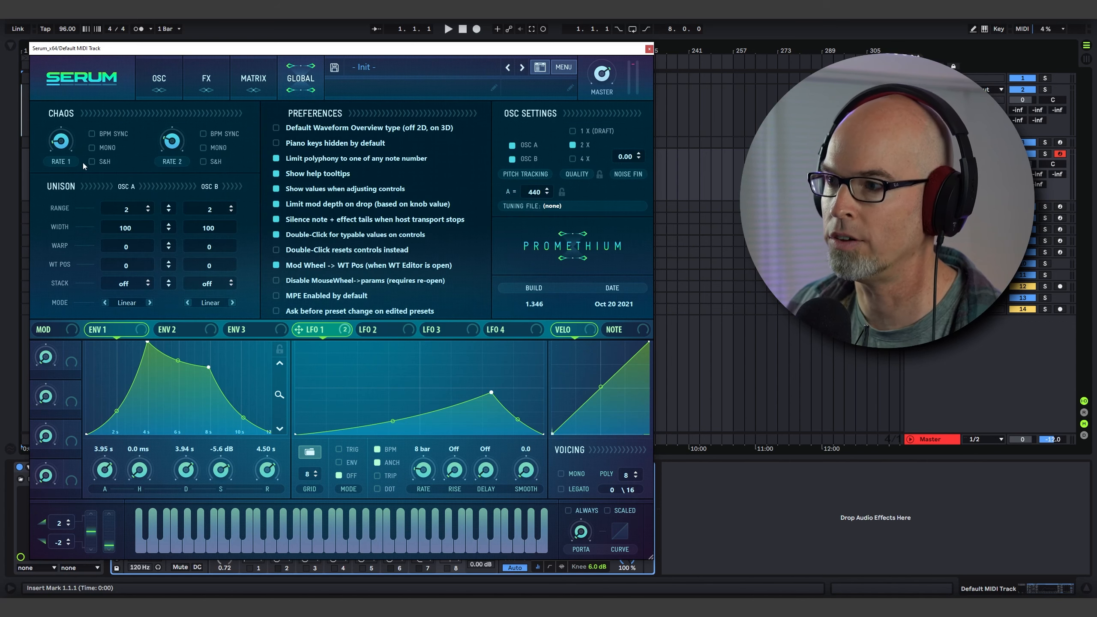
pyautogui.moveTo(65, 144); pyautogui.dragTo(64, 144)
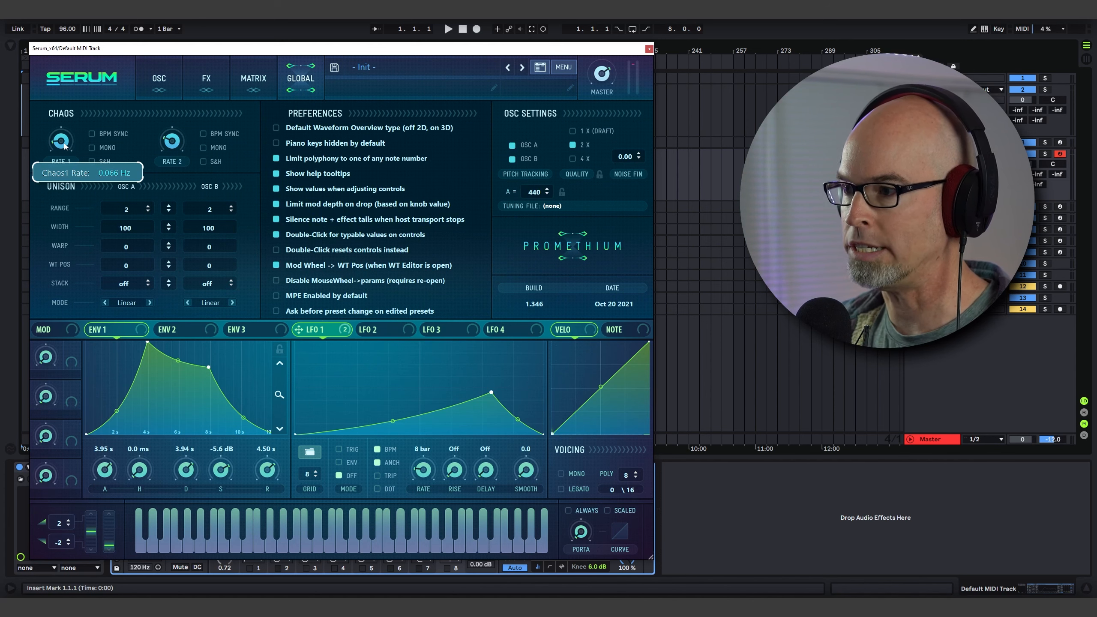
# Assign Chaos1 as a modulation source for LFO 1's rate.
pyautogui.click(151, 79)
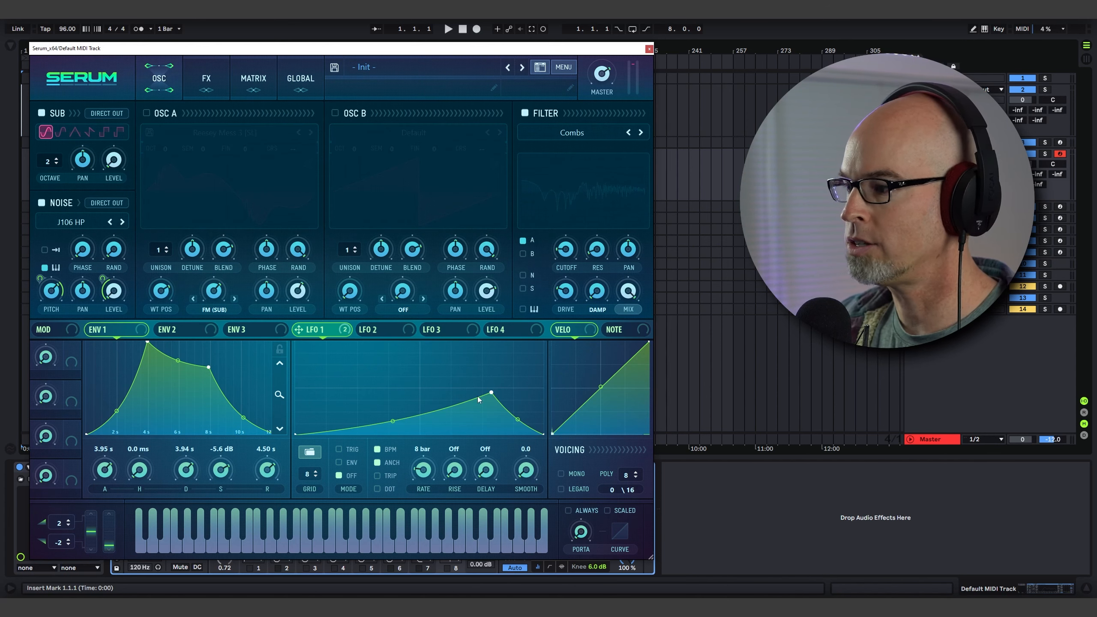
pyautogui.rightClick(421, 474)
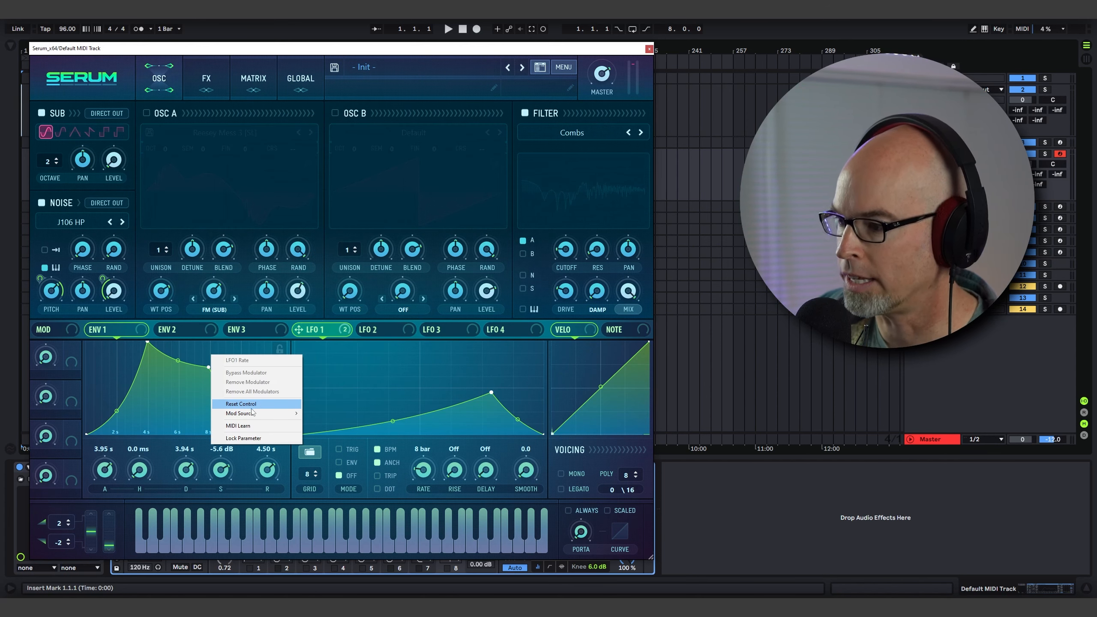
pyautogui.moveTo(255, 413)
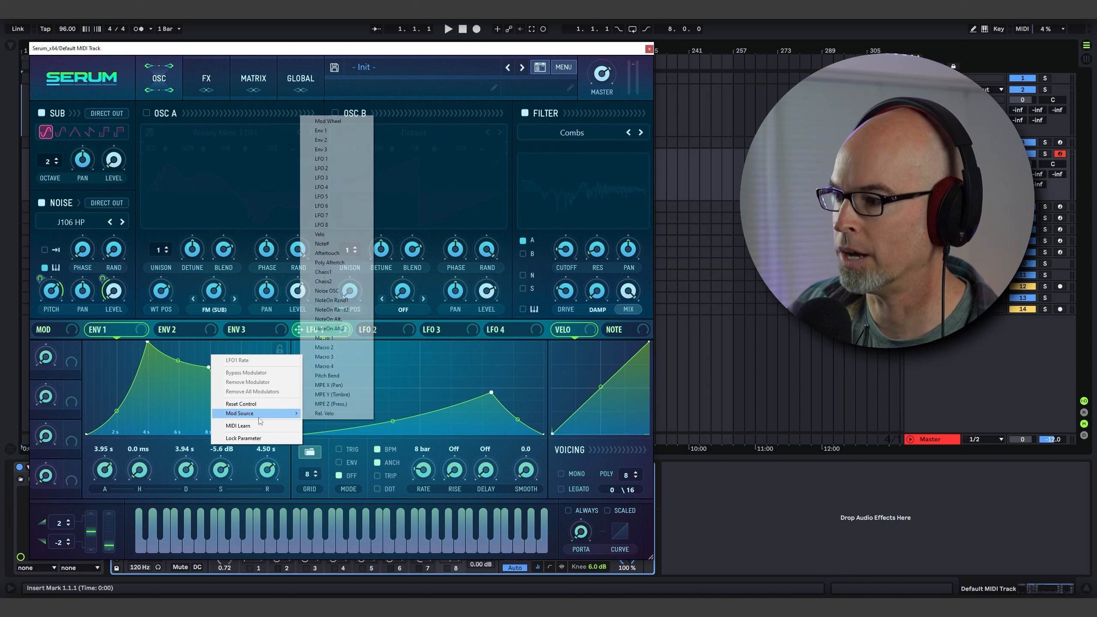
pyautogui.click(344, 277)
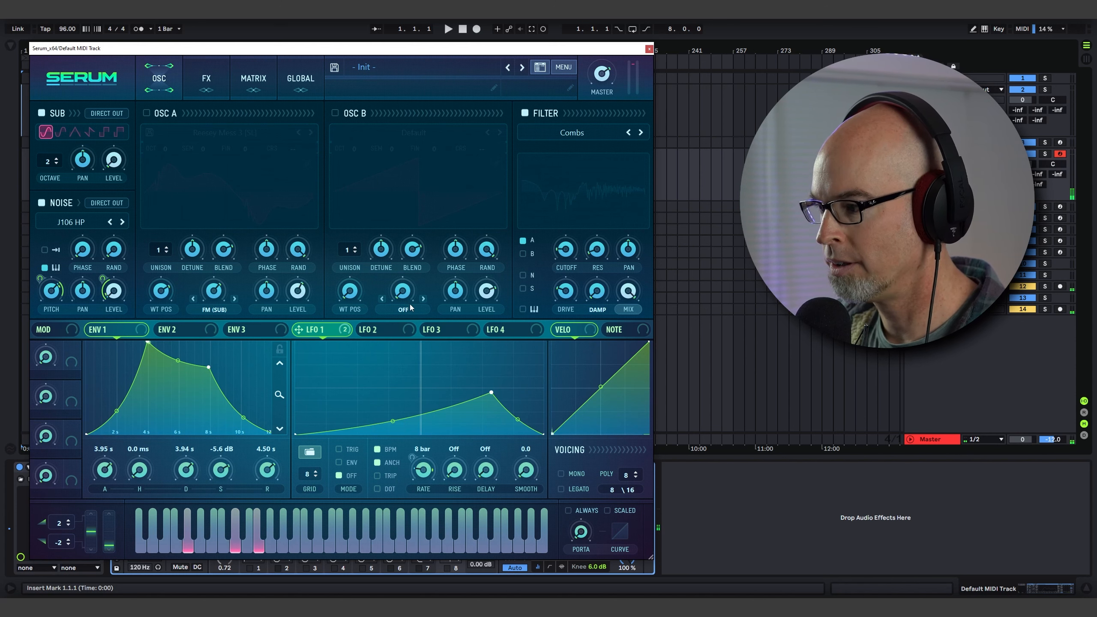
# Reduce the Chaos1 to LFO1 Rate modulation amount in the mod matrix.
pyautogui.click(253, 78)
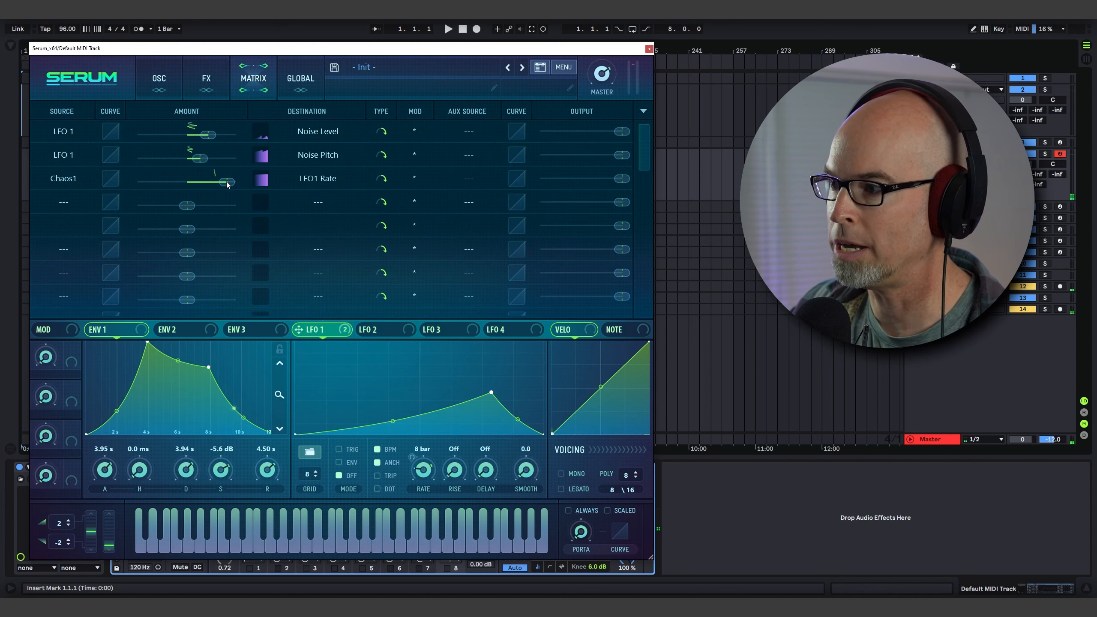
pyautogui.moveTo(229, 184); pyautogui.dragTo(191, 189)
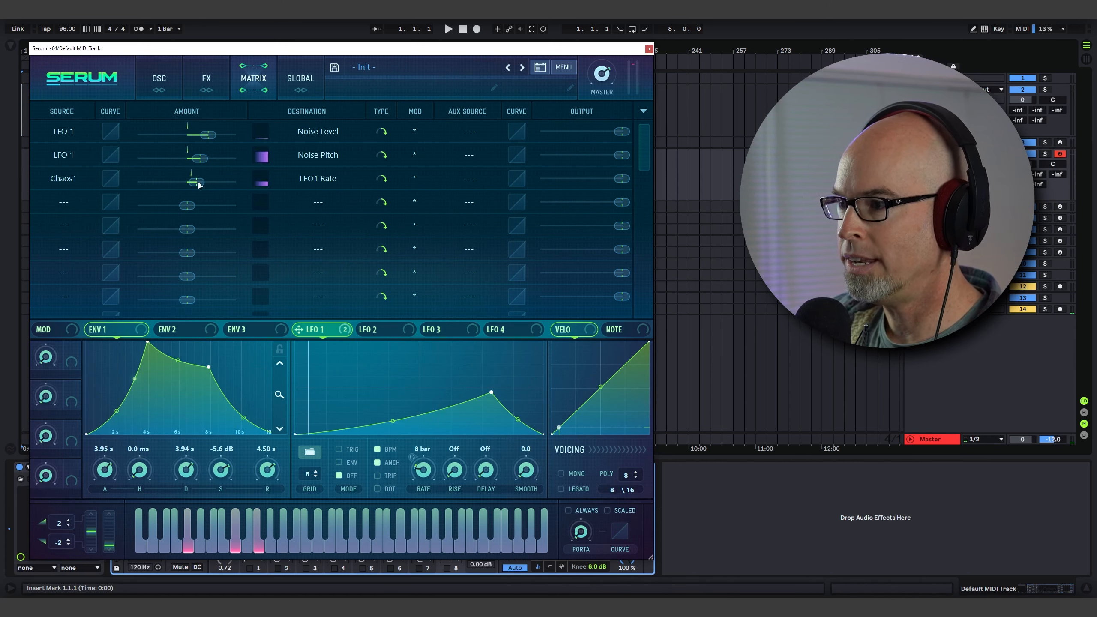
pyautogui.moveTo(197, 185); pyautogui.dragTo(211, 185)
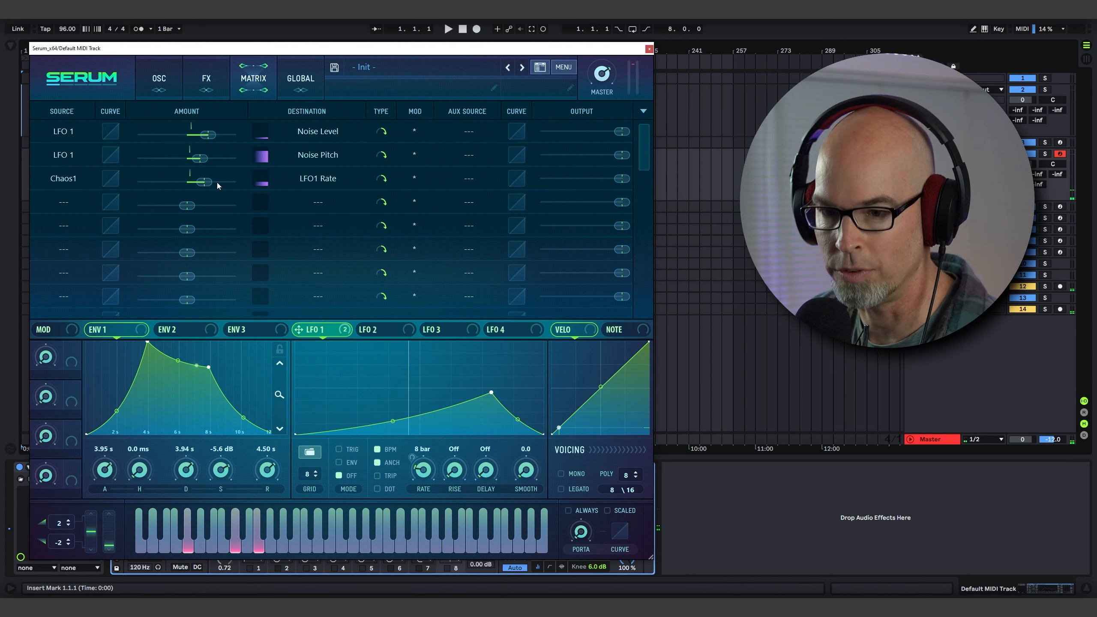
# Turn Oscillator A back on and route the noise through the filter.
pyautogui.click(152, 84)
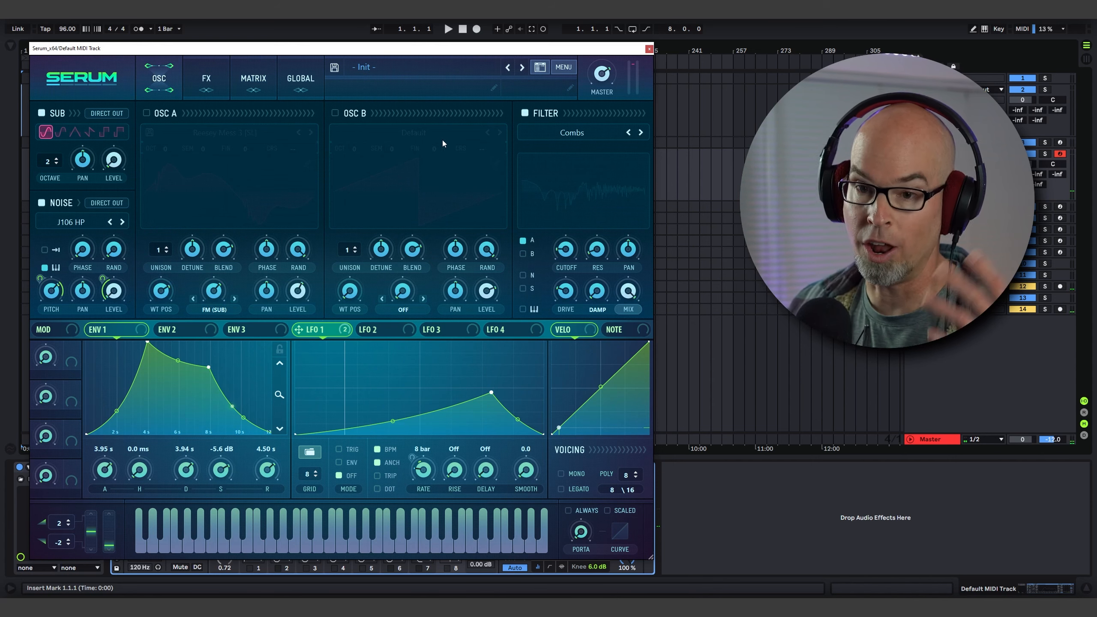
pyautogui.click(146, 113)
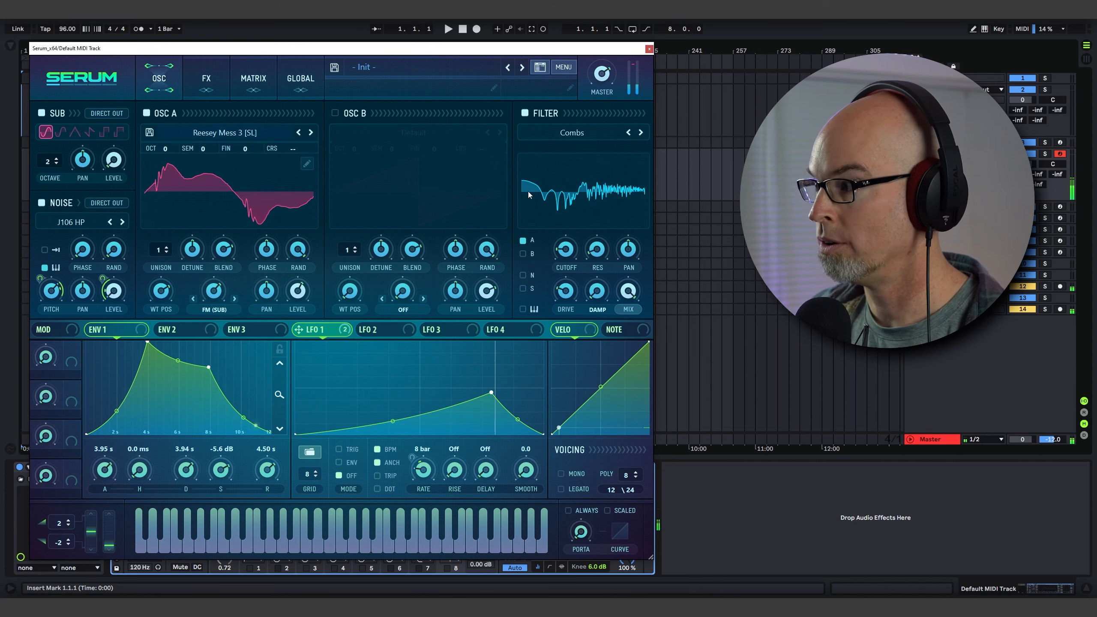
pyautogui.click(523, 274)
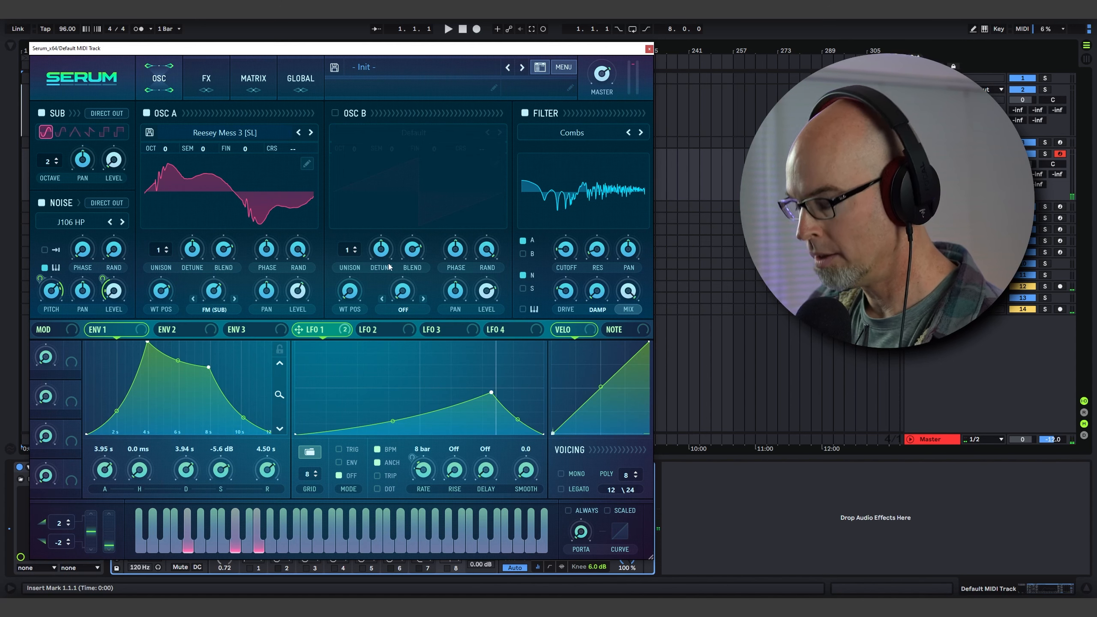
# Enable the Compressor effect, switching multiband on and back off.
pyautogui.click(214, 81)
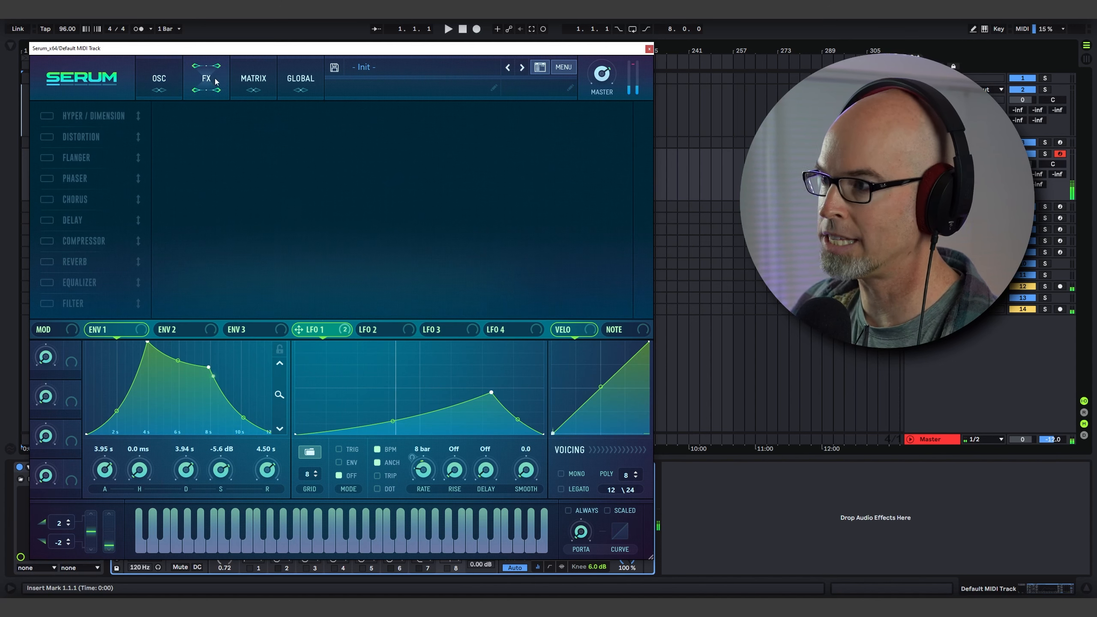
pyautogui.click(47, 240)
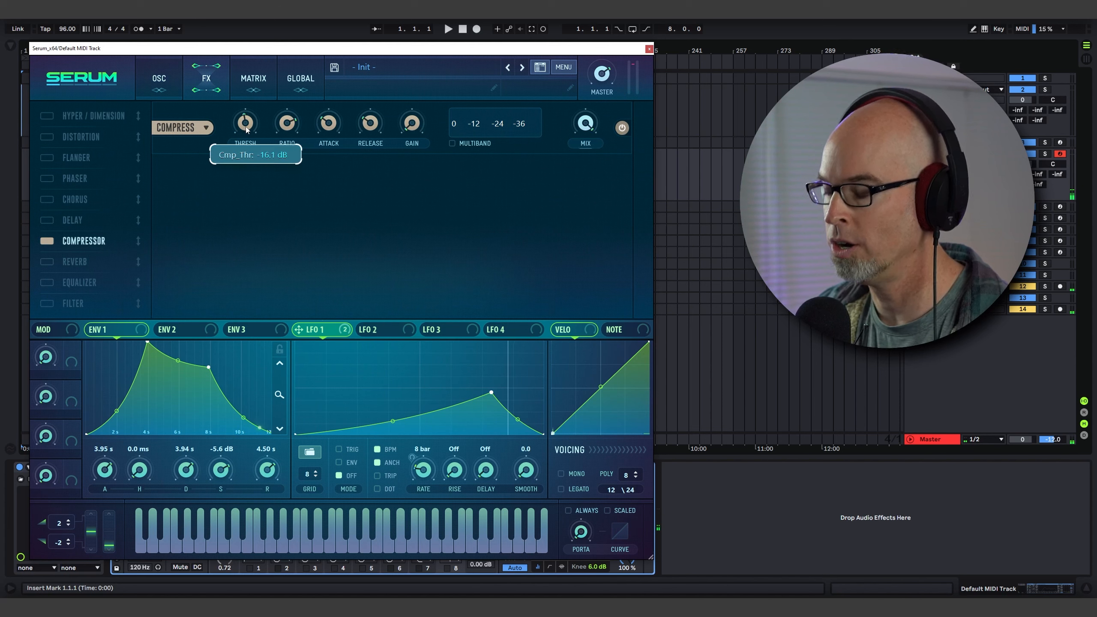
pyautogui.click(452, 143)
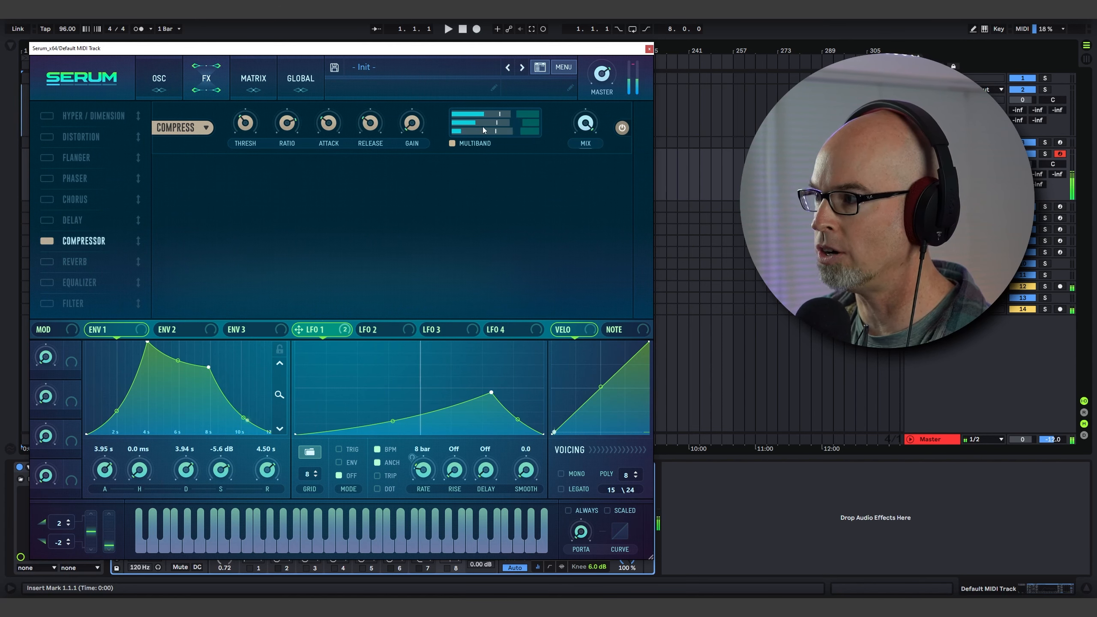
pyautogui.click(454, 143)
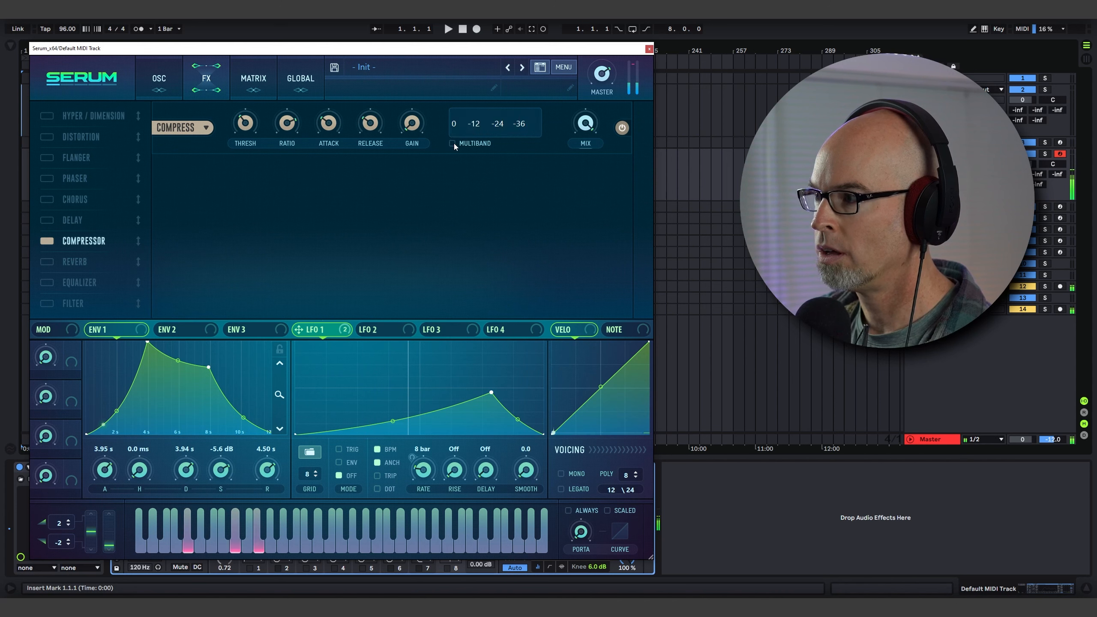
# Set the compressor threshold to about -14 dB and raise its attack.
pyautogui.scroll(-4, 251, 132)
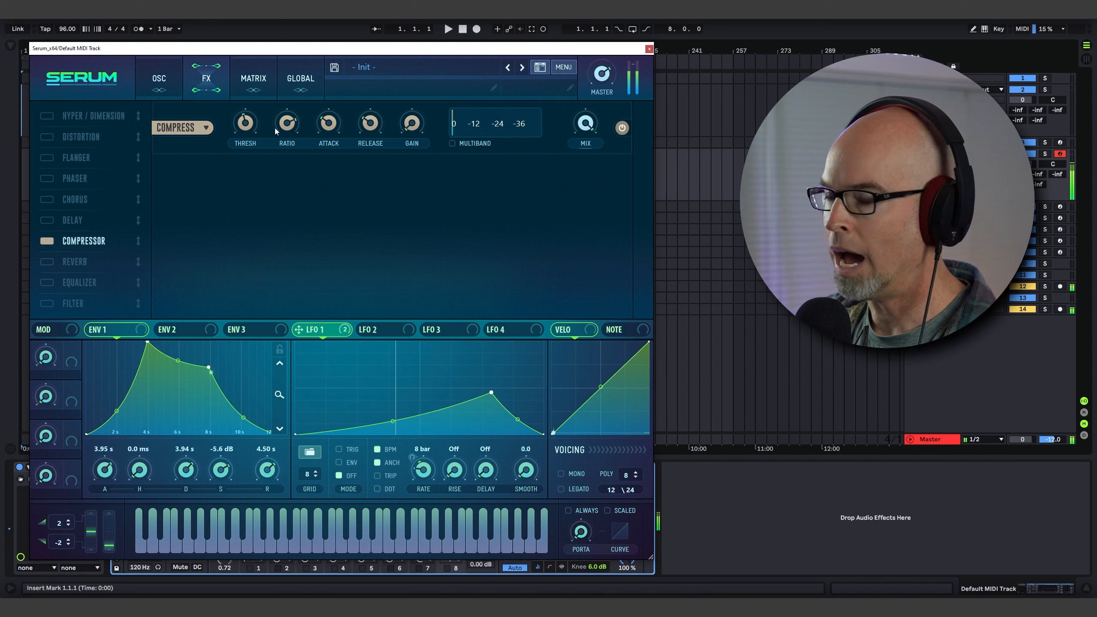
pyautogui.moveTo(331, 126); pyautogui.dragTo(336, 93)
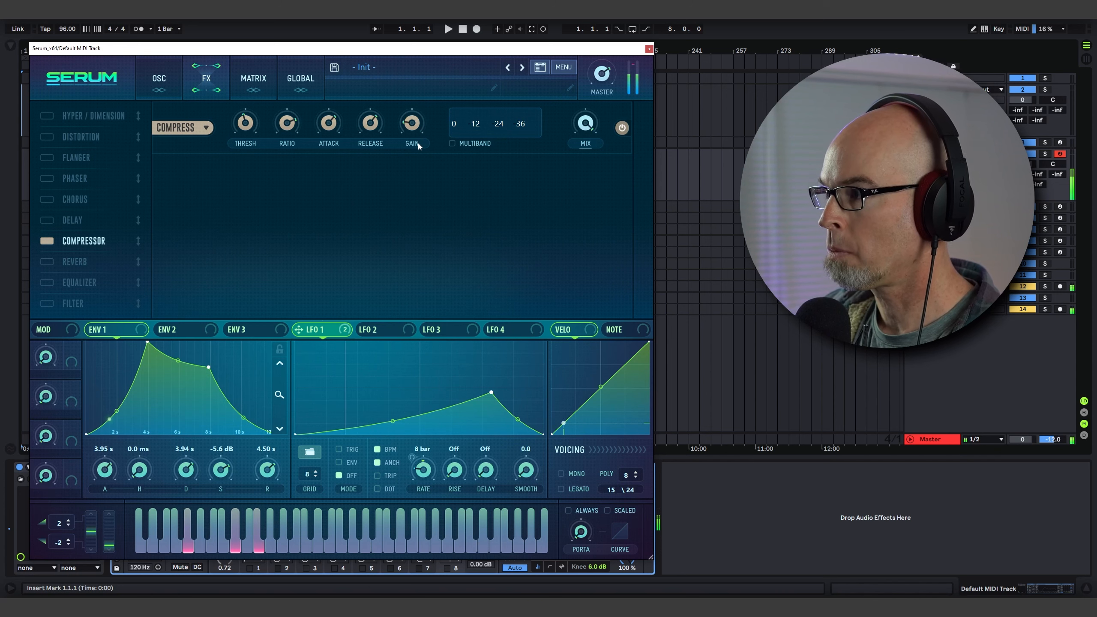
pyautogui.moveTo(410, 125)
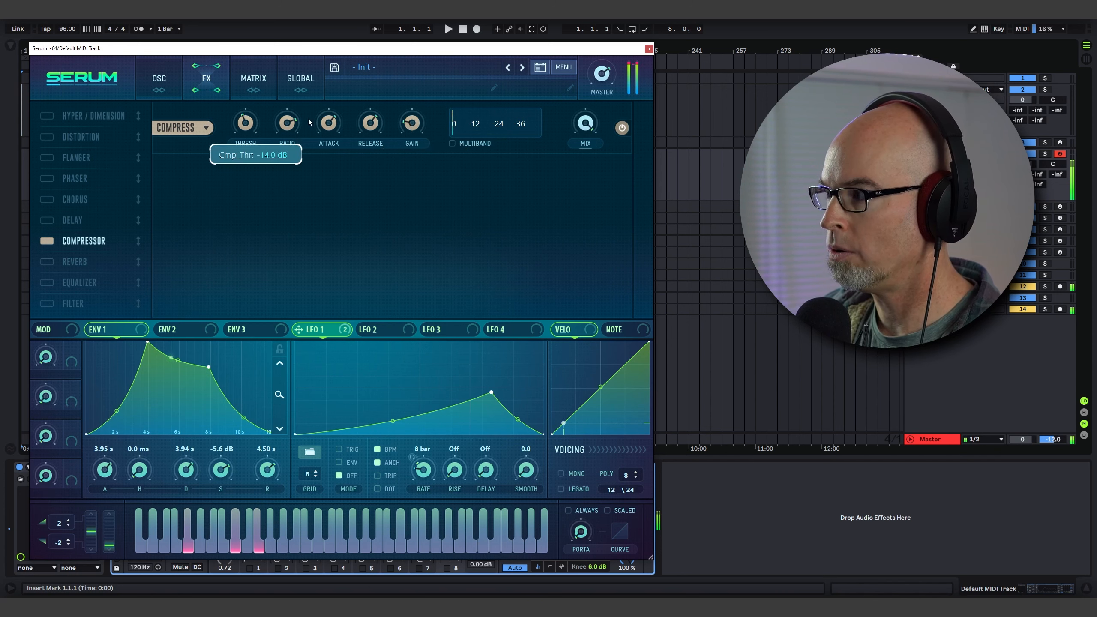
# Enable Oscillator B and load the Monster 3 [SL] wavetable from the Spectral folder.
pyautogui.click(175, 75)
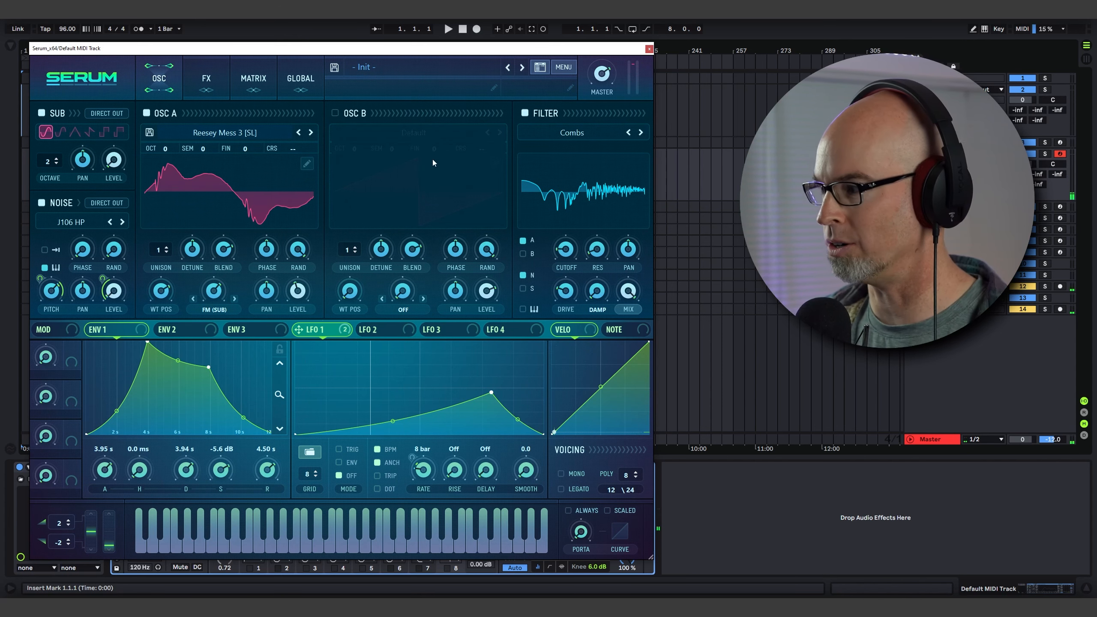
pyautogui.click(335, 113)
pyautogui.click(413, 132)
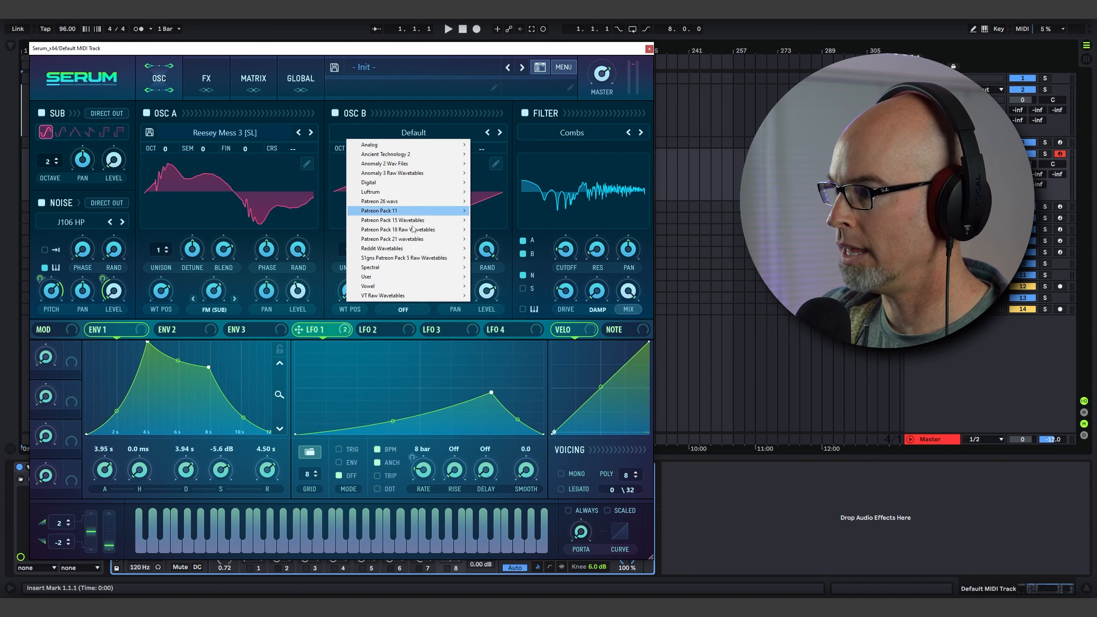
pyautogui.moveTo(431, 270)
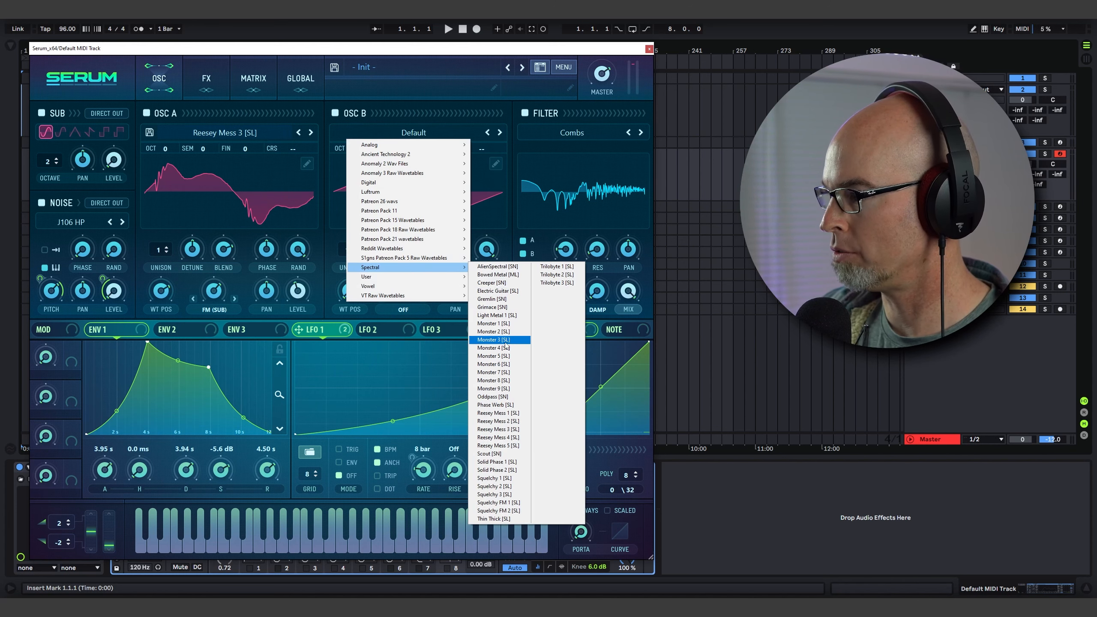
pyautogui.click(493, 340)
# Step Oscillator B's wavetable to Monster 7 [SL] and lower its wavetable position.
pyautogui.click(499, 132)
pyautogui.click(499, 132)
pyautogui.click(499, 133)
pyautogui.click(499, 132)
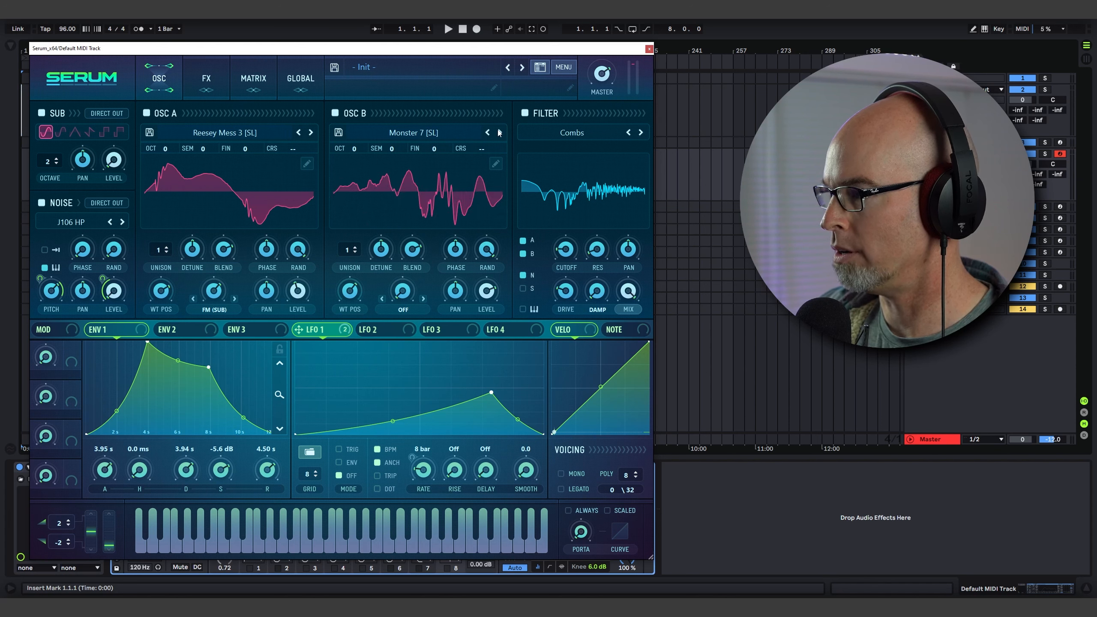
pyautogui.moveTo(350, 290); pyautogui.dragTo(345, 311)
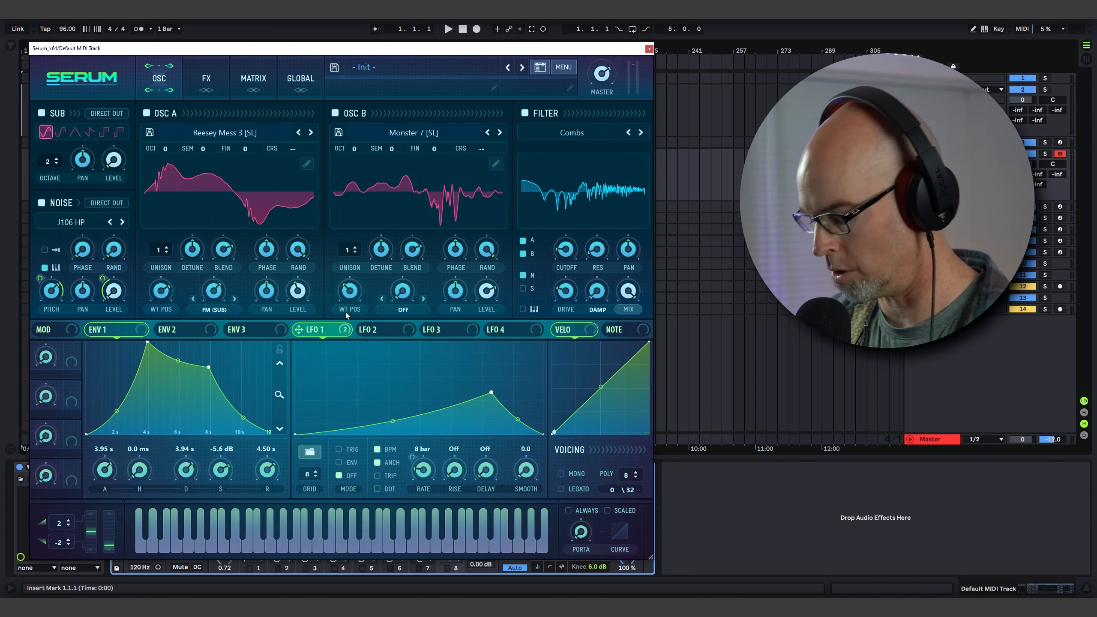
# Lower Oscillator B's level and modulate its wavetable position with Chaos1.
pyautogui.moveTo(487, 290); pyautogui.dragTo(486, 327)
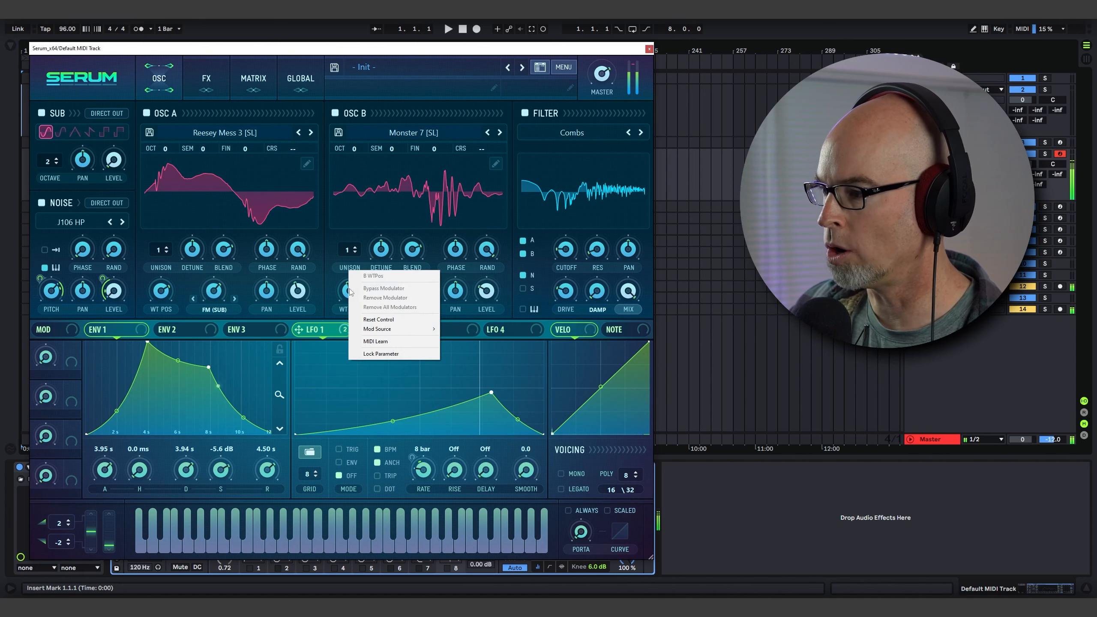
pyautogui.rightClick(352, 293)
pyautogui.moveTo(378, 329)
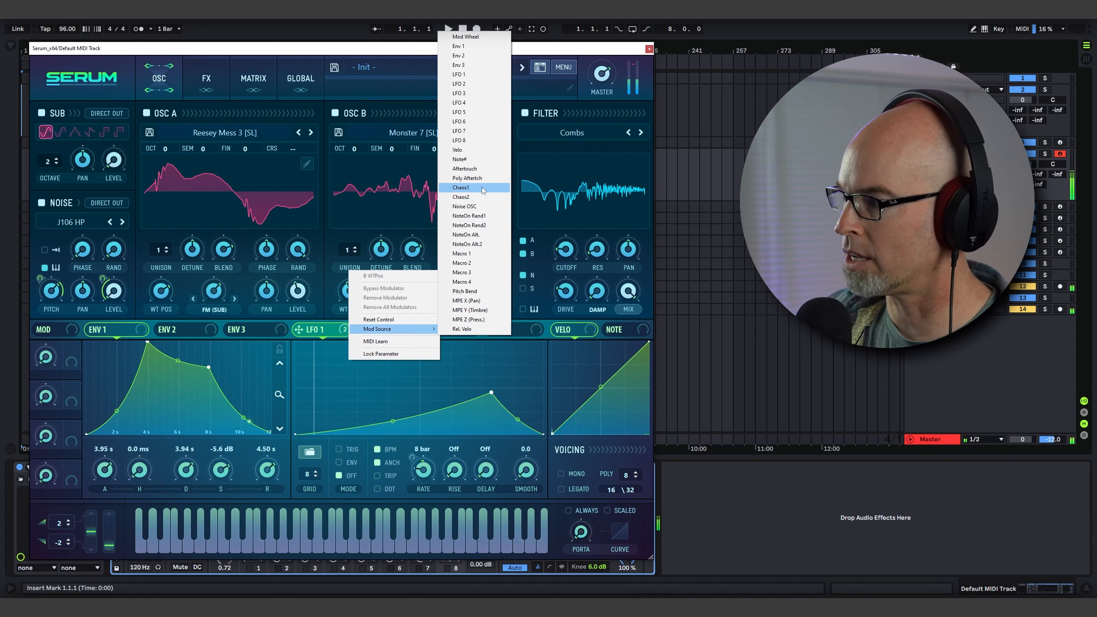
pyautogui.click(461, 189)
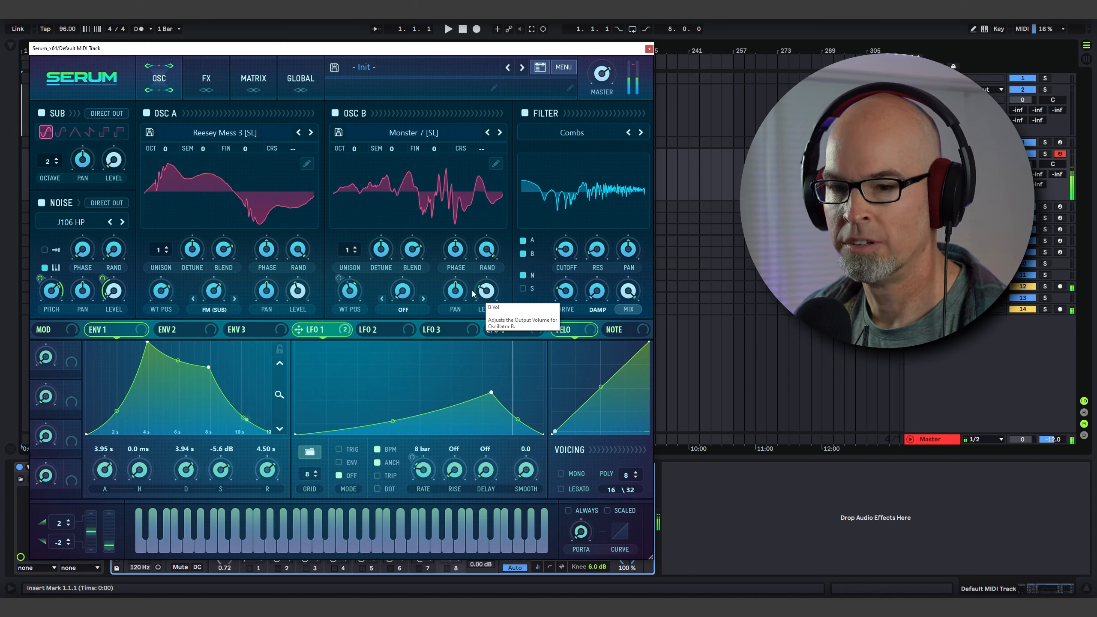
# Add a Filter effect to the effects rack.
pyautogui.click(206, 79)
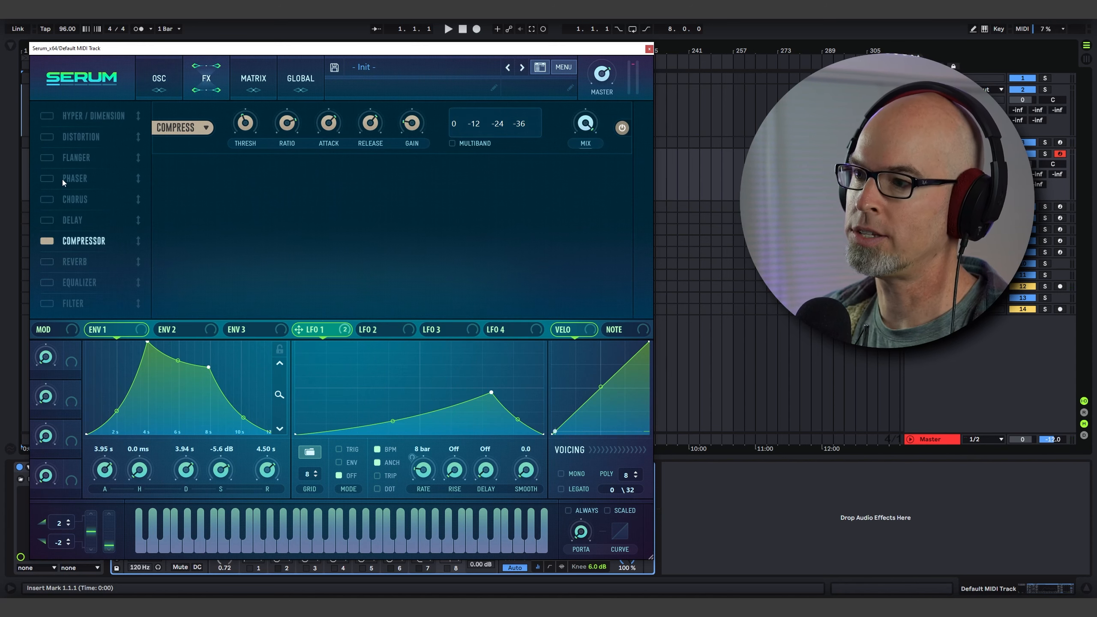
pyautogui.click(156, 83)
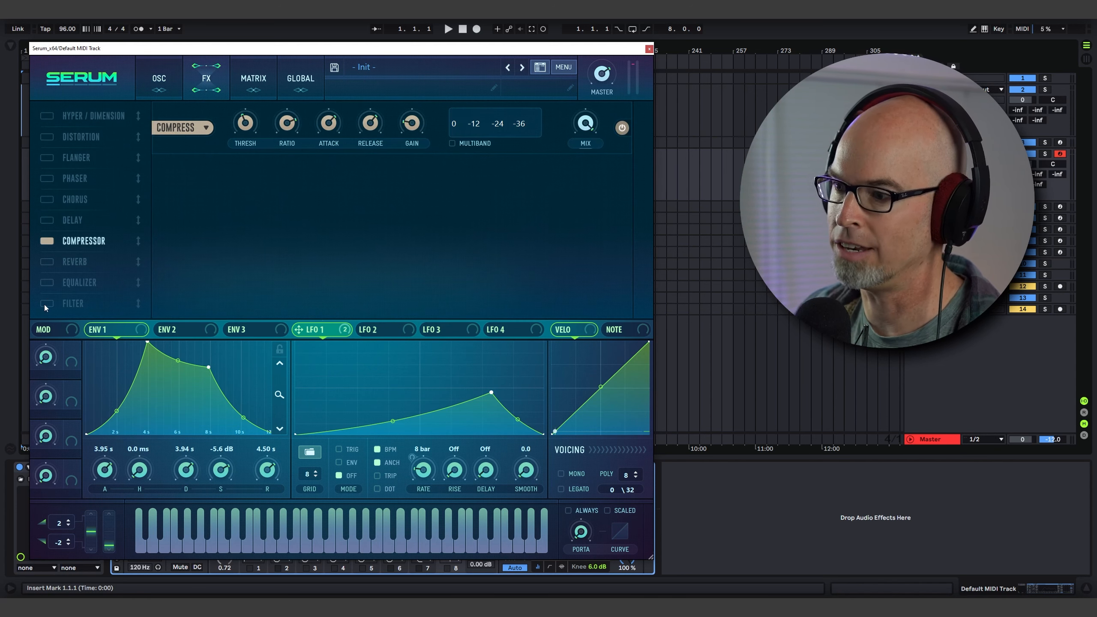
pyautogui.click(46, 303)
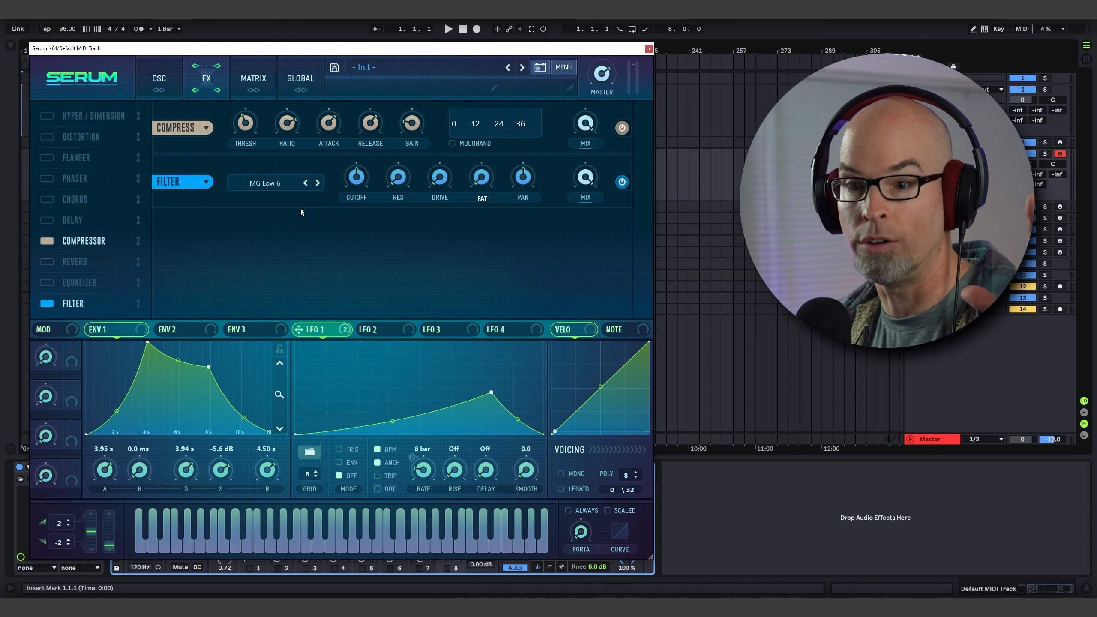
# Set the Filter effect's type to High 18.
pyautogui.click(287, 185)
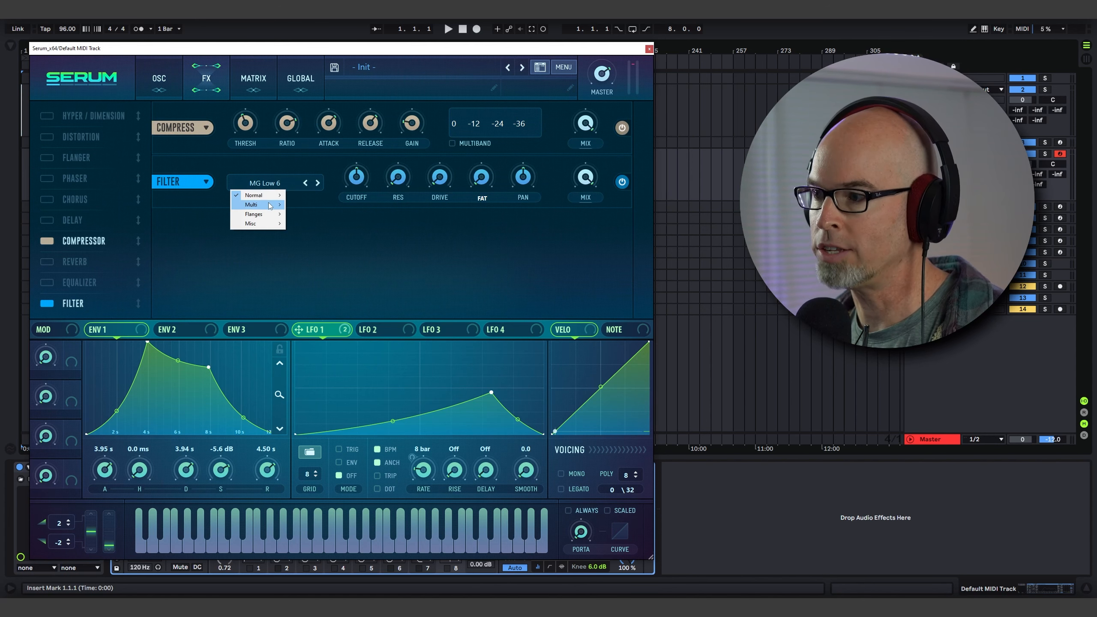
pyautogui.moveTo(269, 206)
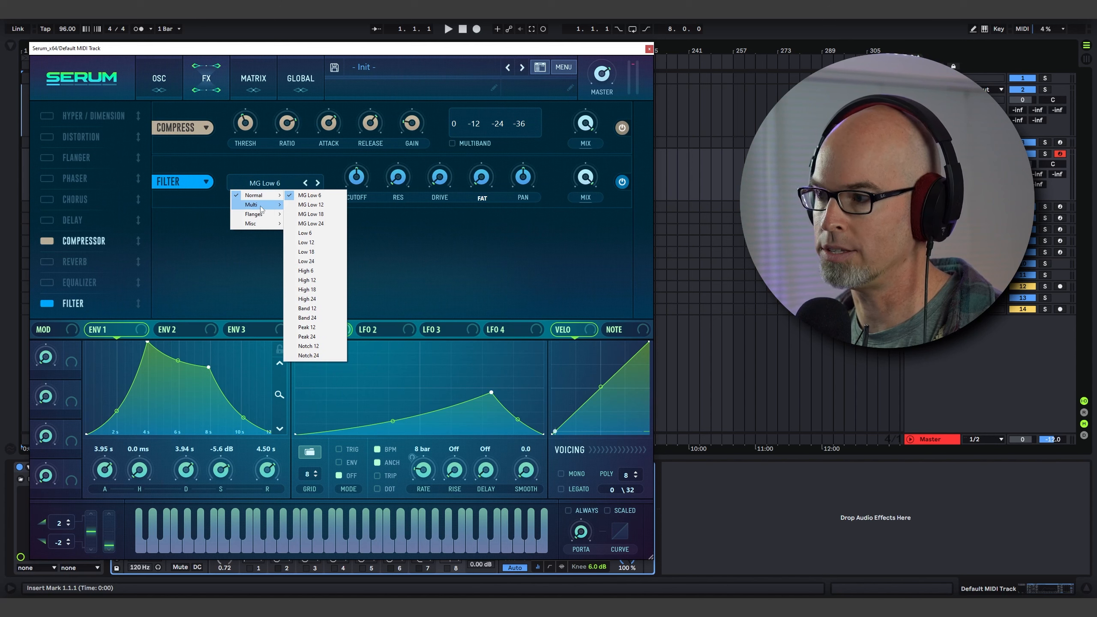
pyautogui.click(530, 216)
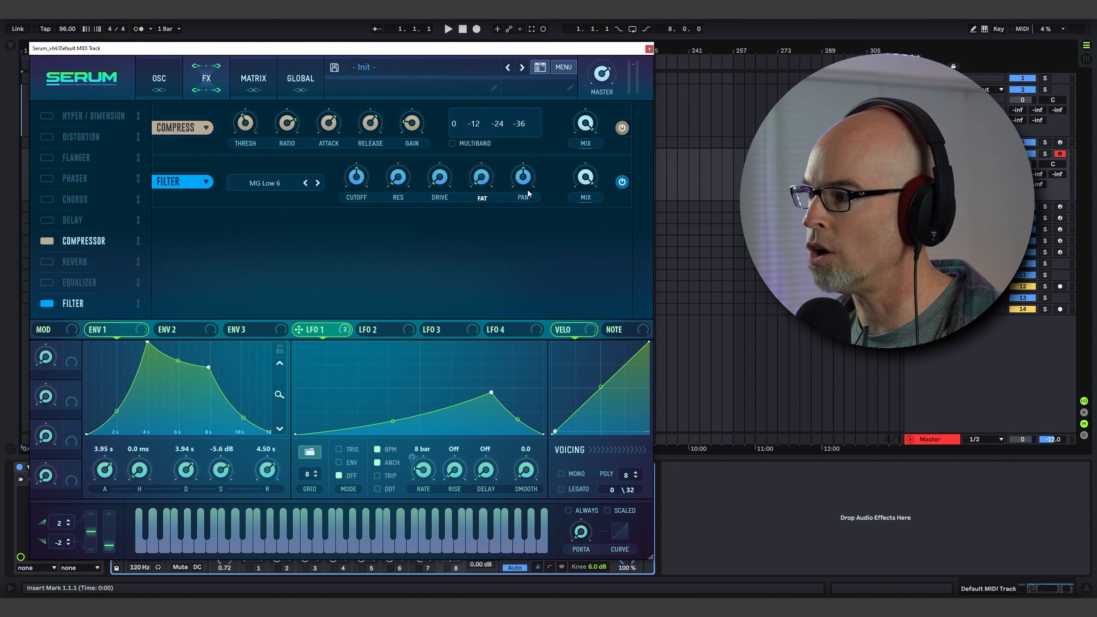
pyautogui.click(159, 78)
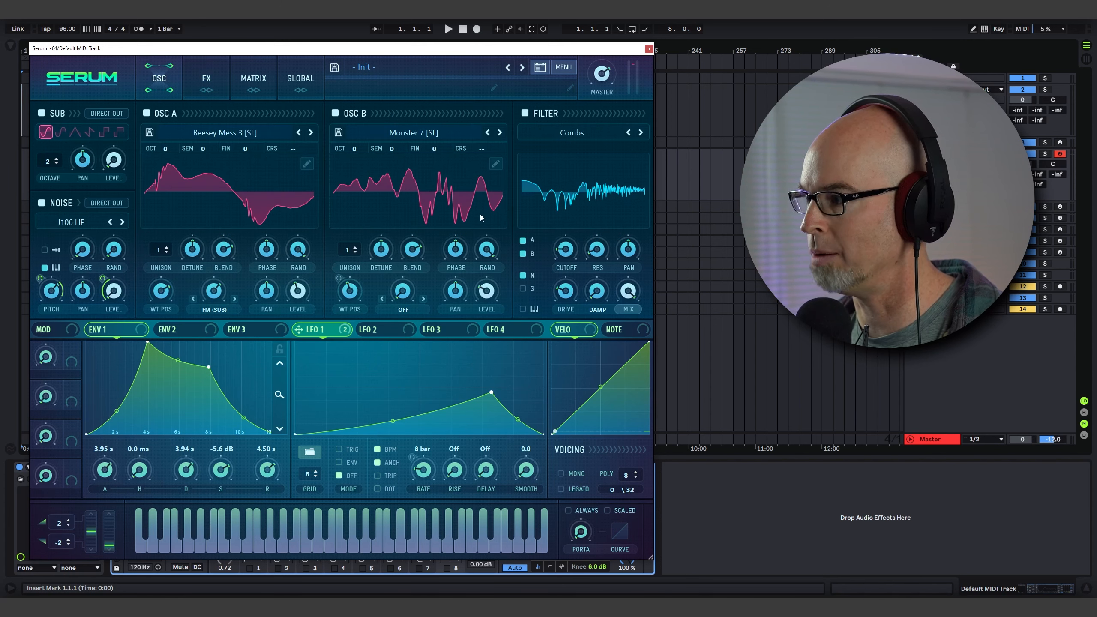
pyautogui.click(212, 80)
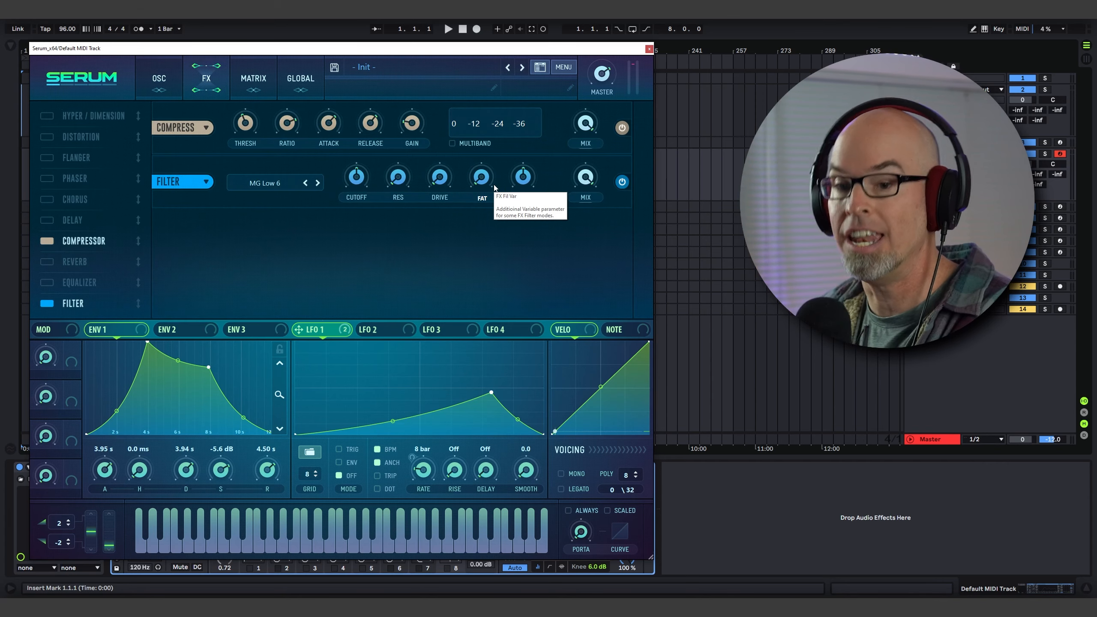
pyautogui.click(270, 183)
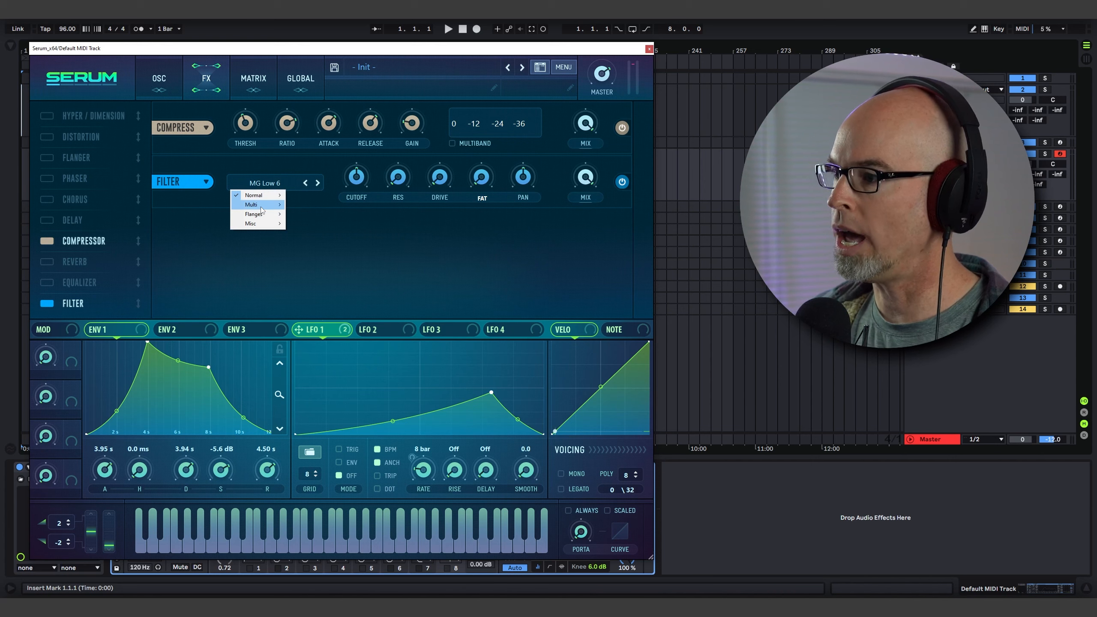
pyautogui.moveTo(263, 199)
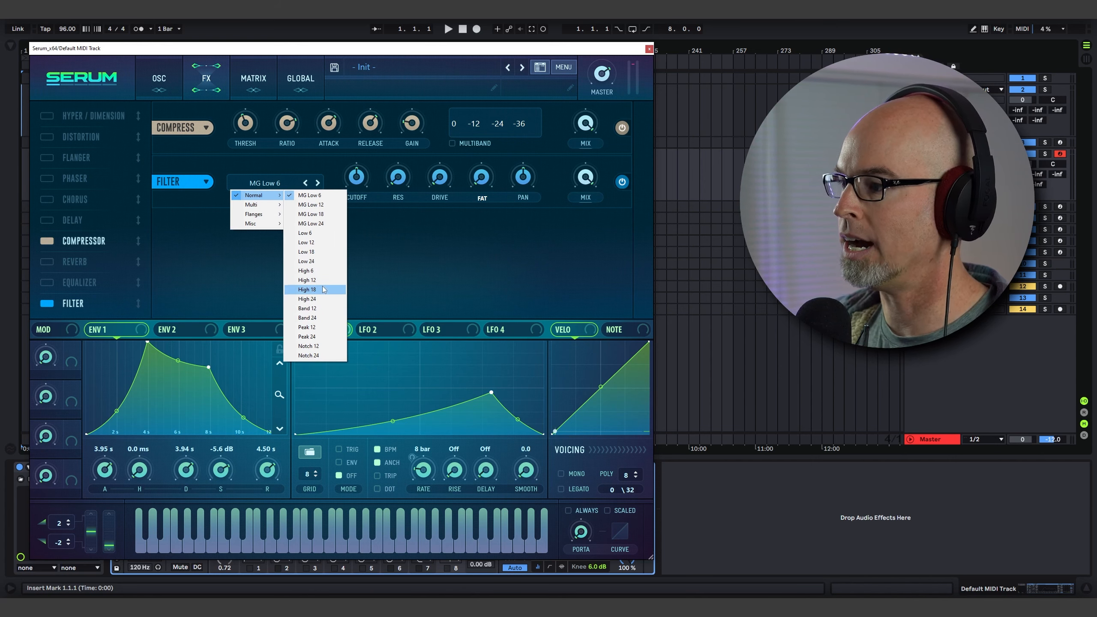
pyautogui.click(321, 293)
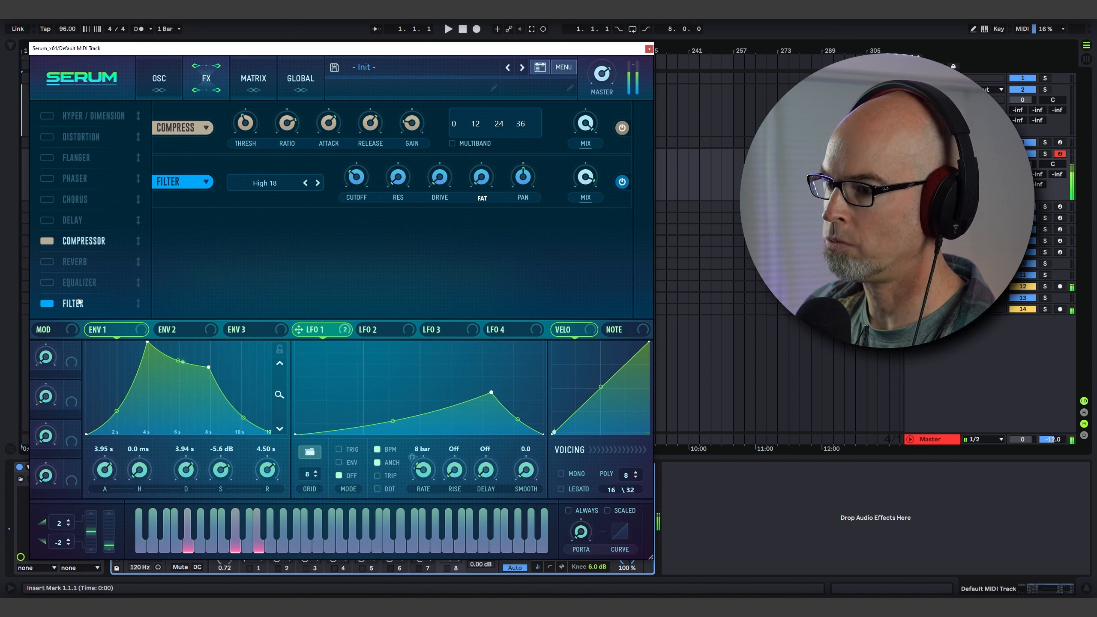
# Move Compressor and Filter to the top of the effect chain and enable the Delay effect.
pyautogui.moveTo(138, 303); pyautogui.dragTo(131, 139)
pyautogui.moveTo(100, 262); pyautogui.dragTo(106, 153)
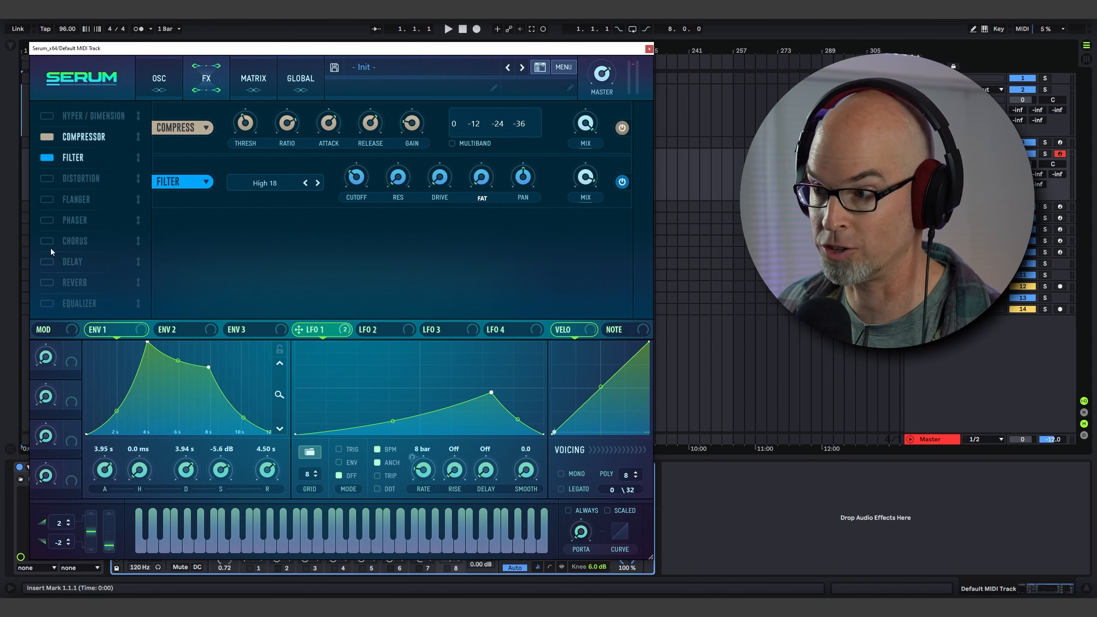
pyautogui.click(45, 260)
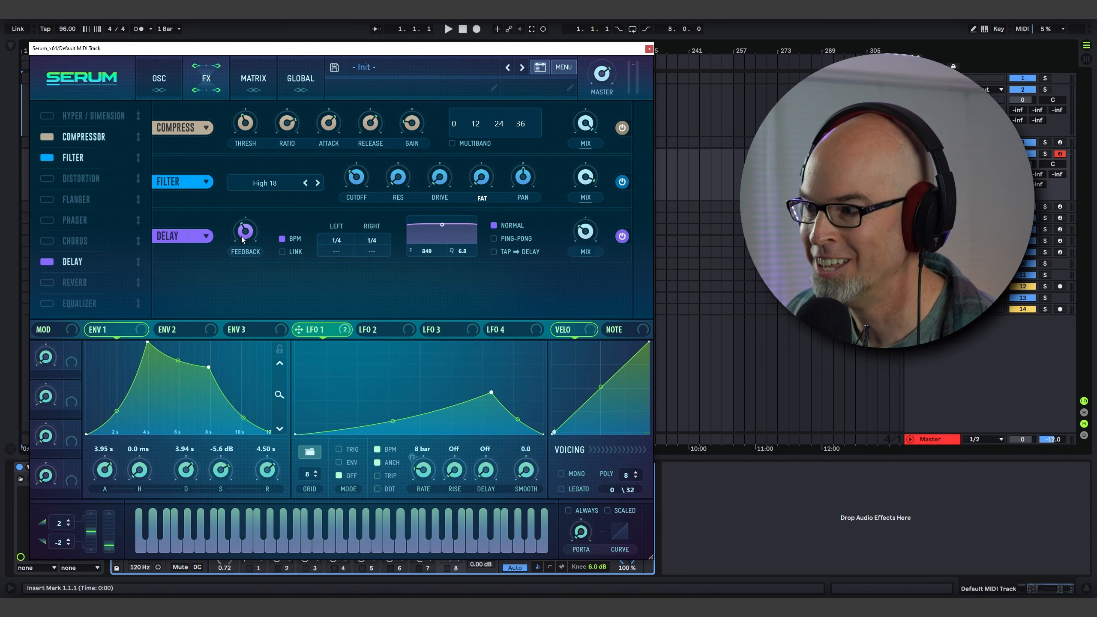
pyautogui.moveTo(248, 232)
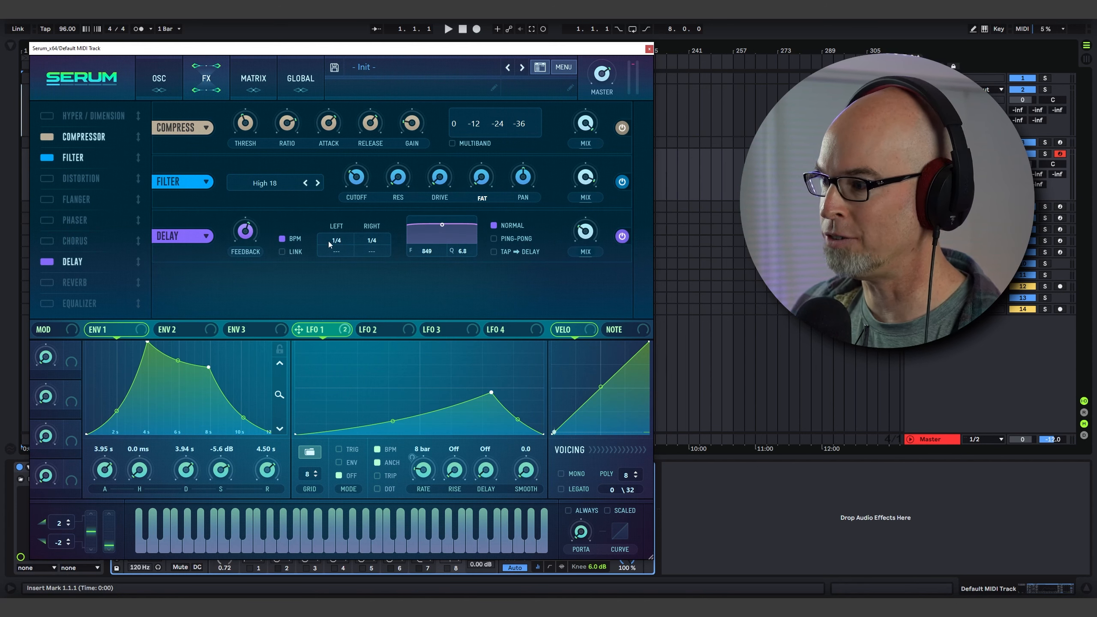
# Set the delay's left time to 1/16 Dot and reshape its filter band.
pyautogui.moveTo(339, 242); pyautogui.dragTo(350, 128)
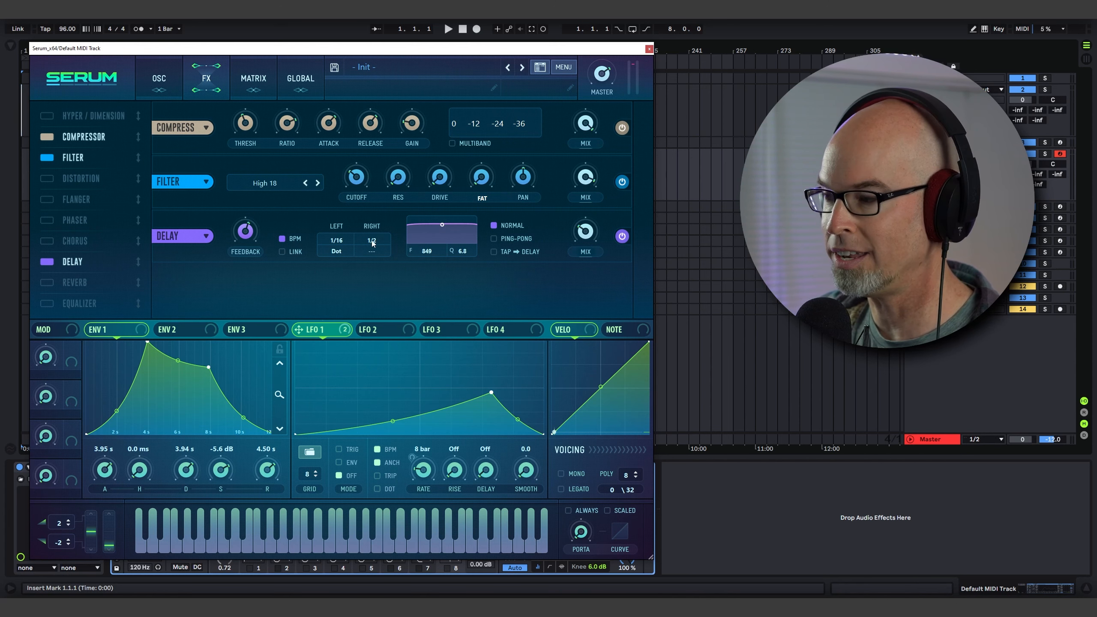
pyautogui.moveTo(439, 233); pyautogui.dragTo(438, 237)
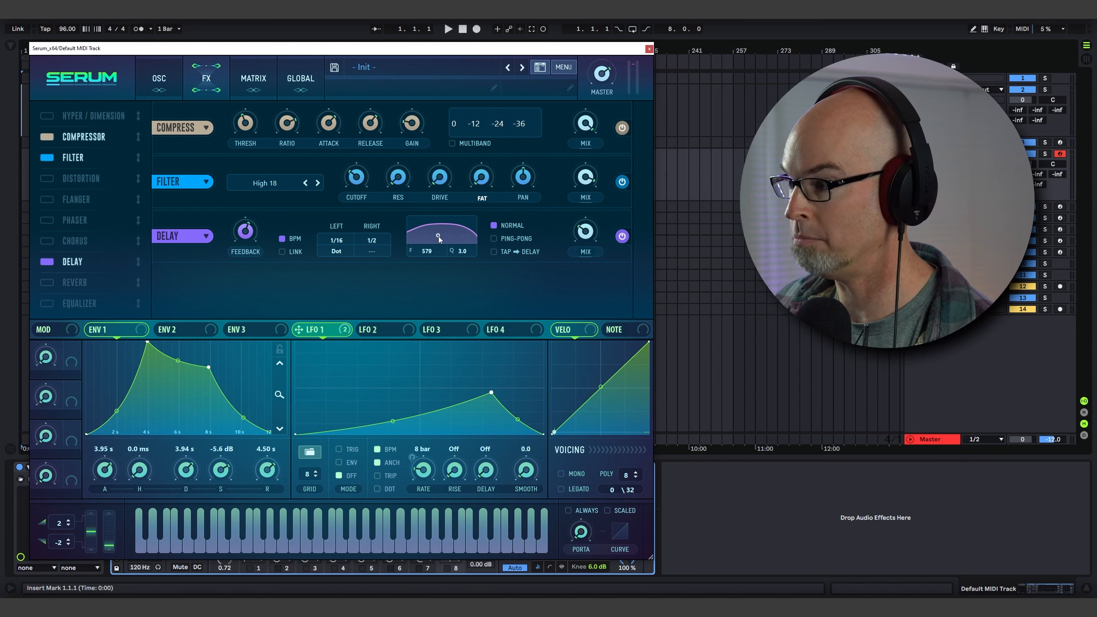
# Switch the delay to Ping-Pong mode and raise its mix.
pyautogui.click(493, 239)
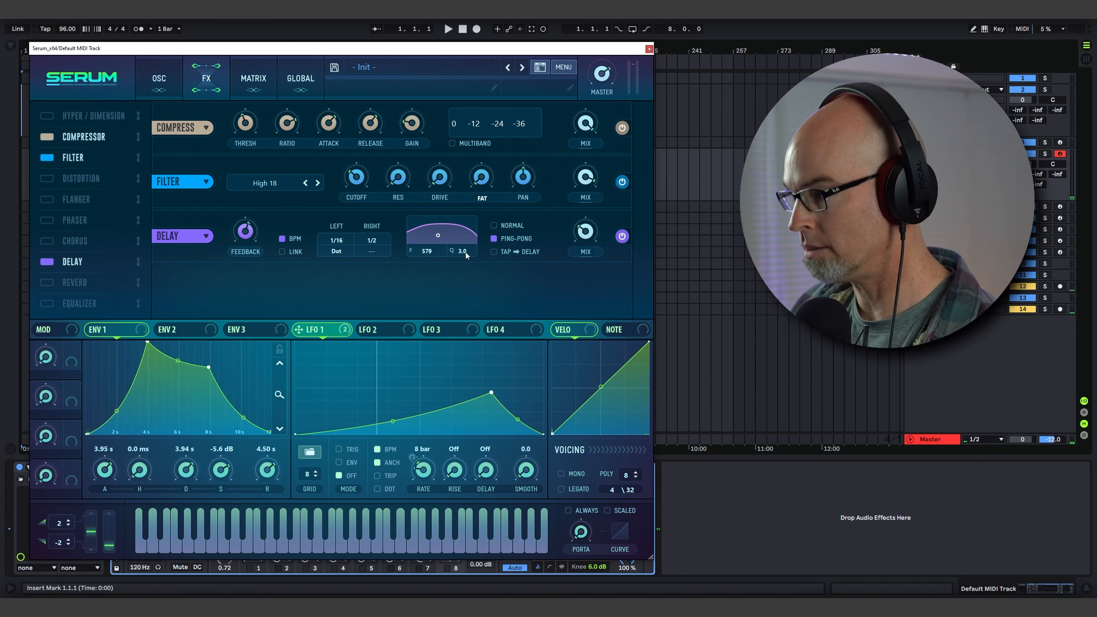
pyautogui.moveTo(588, 228)
pyautogui.moveTo(588, 228); pyautogui.dragTo(588, 214)
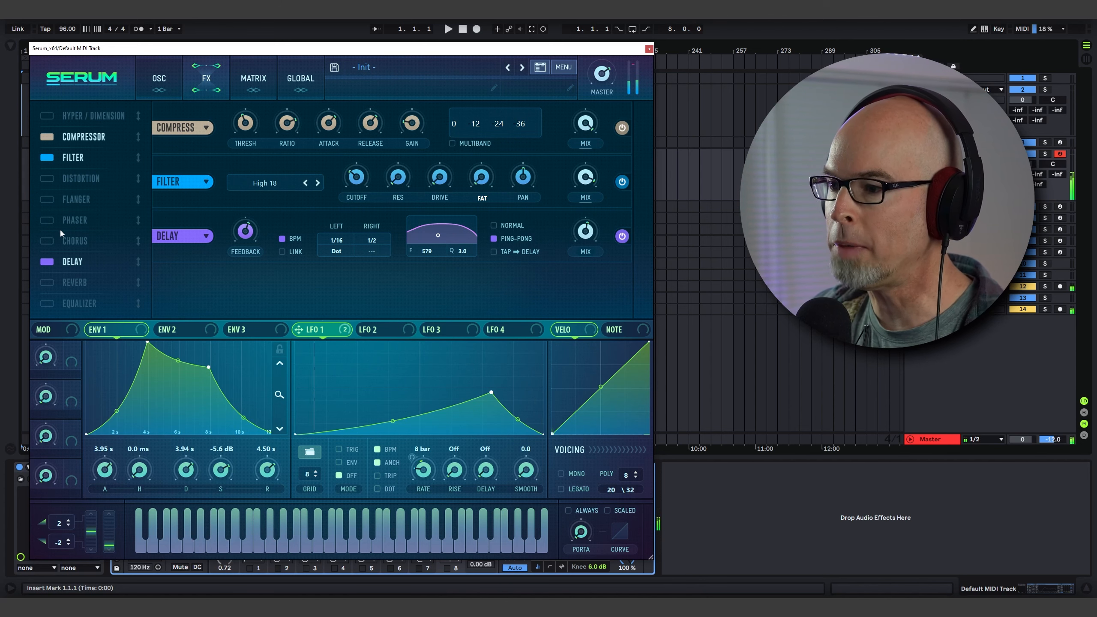
# Enable the Chorus effect.
pyautogui.click(47, 241)
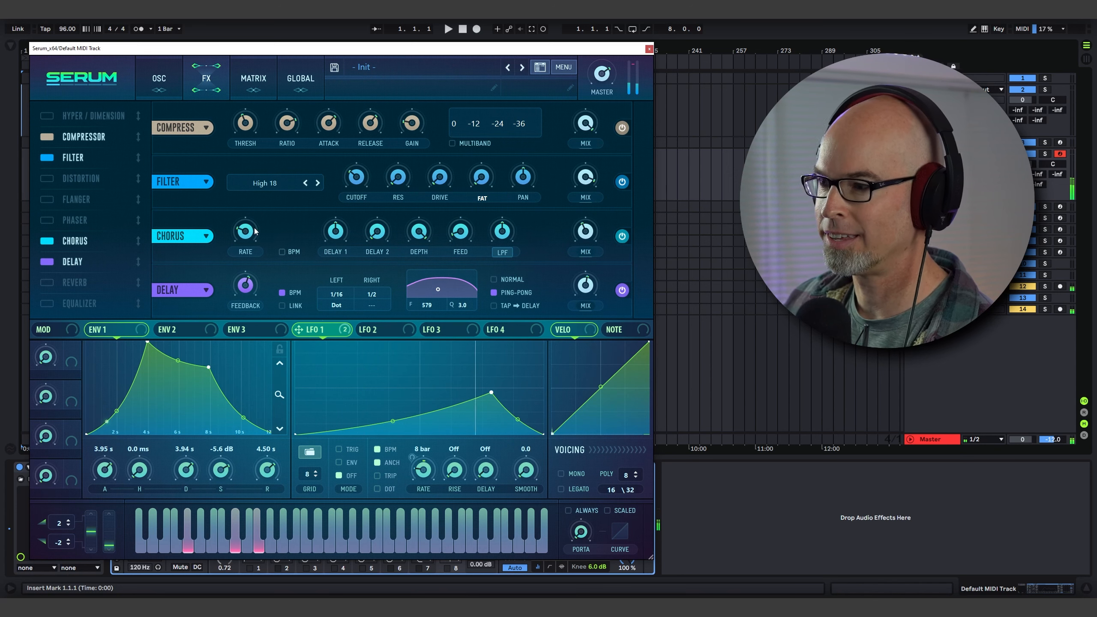
pyautogui.moveTo(254, 234)
pyautogui.scroll(2, 255, 233)
pyautogui.scroll(-5, 255, 231)
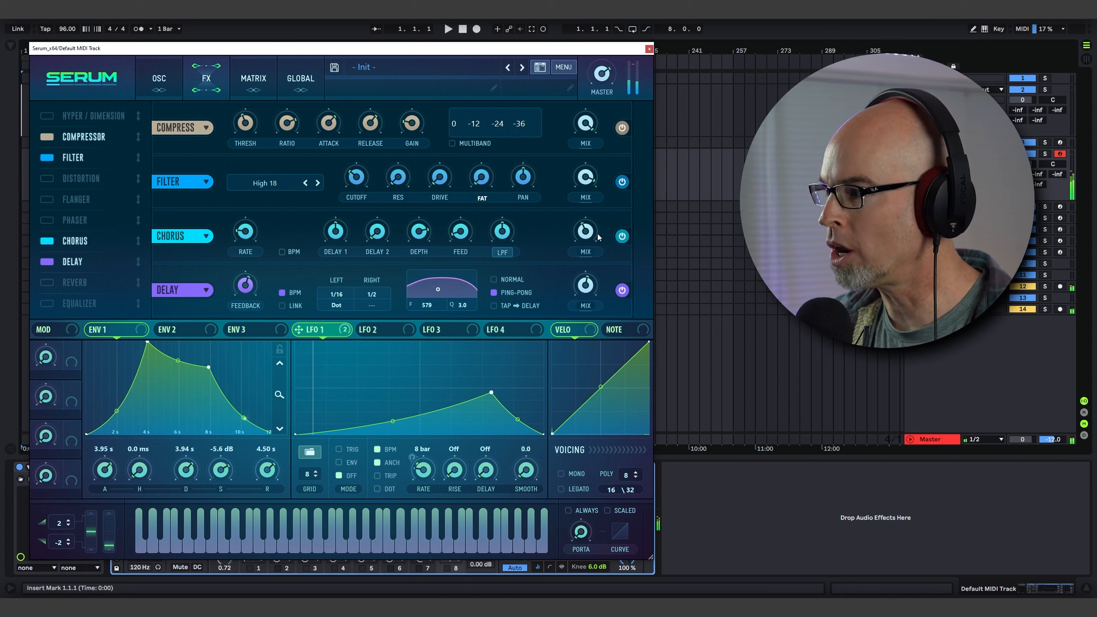
# Add a modulation matrix slot with Macro 1 as its source.
pyautogui.click(159, 79)
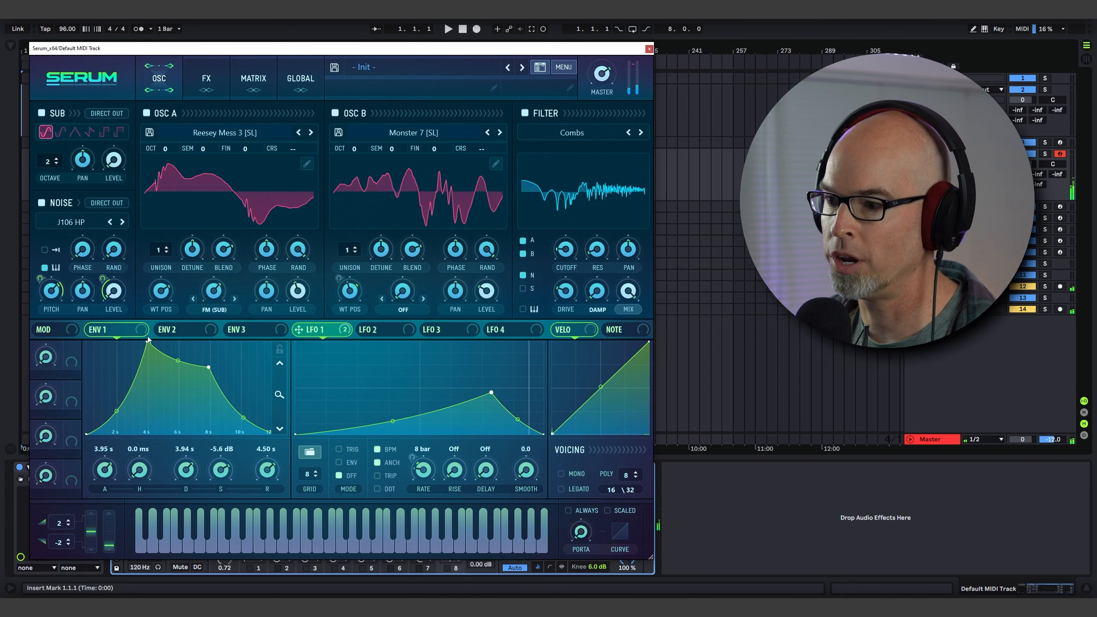
pyautogui.moveTo(148, 340); pyautogui.dragTo(71, 358)
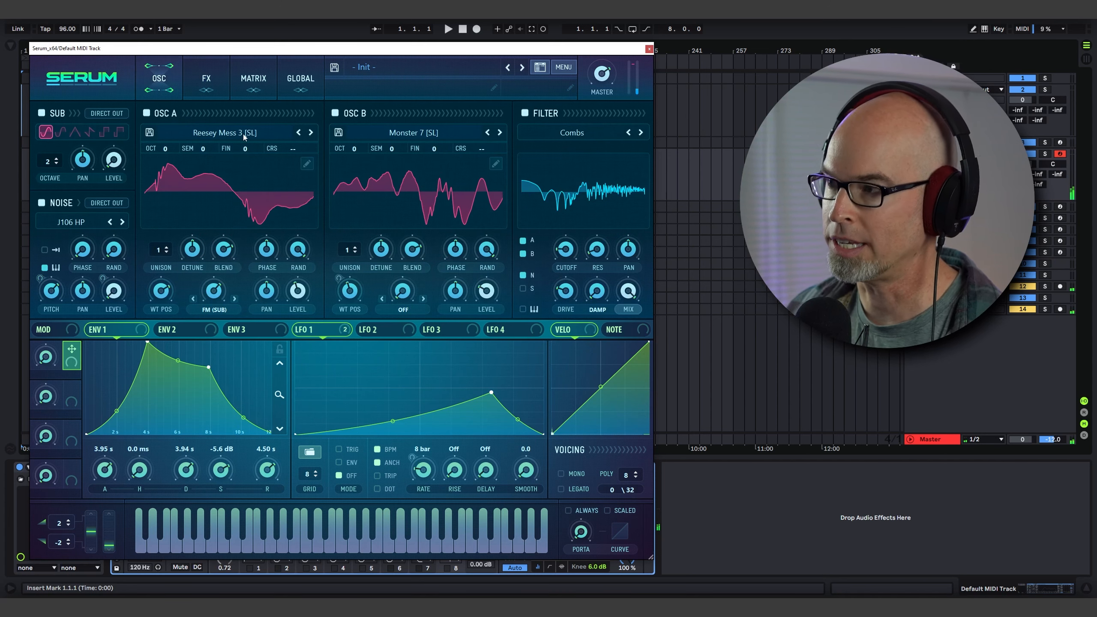
pyautogui.click(203, 90)
pyautogui.click(257, 97)
pyautogui.click(92, 223)
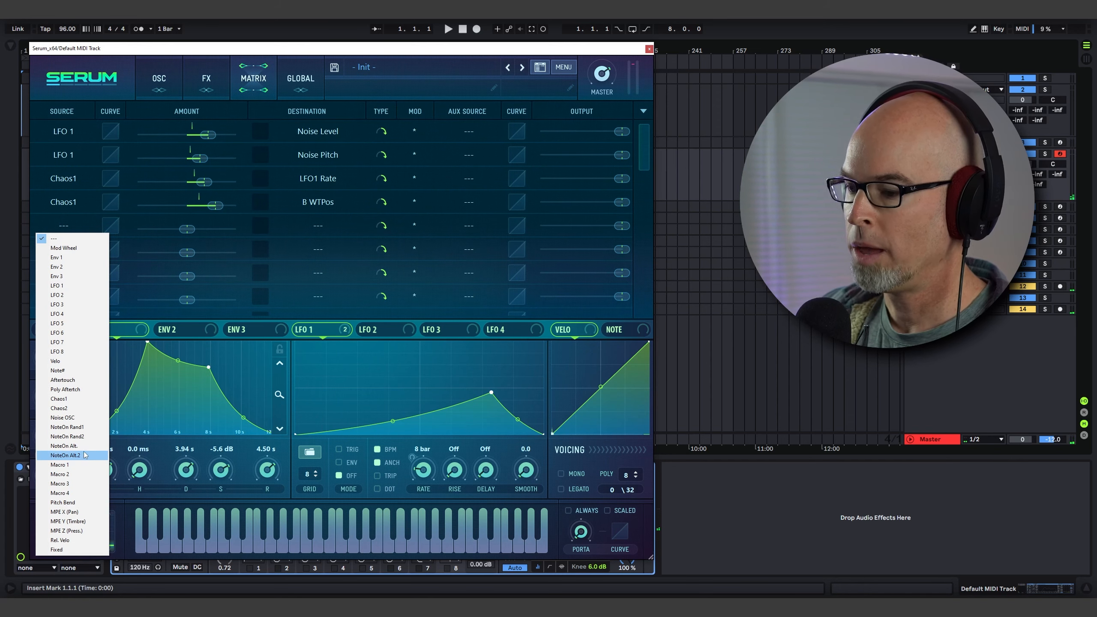
pyautogui.click(79, 464)
# Set that slot's destination to Cho_Wet and its amount to 90.
pyautogui.click(318, 225)
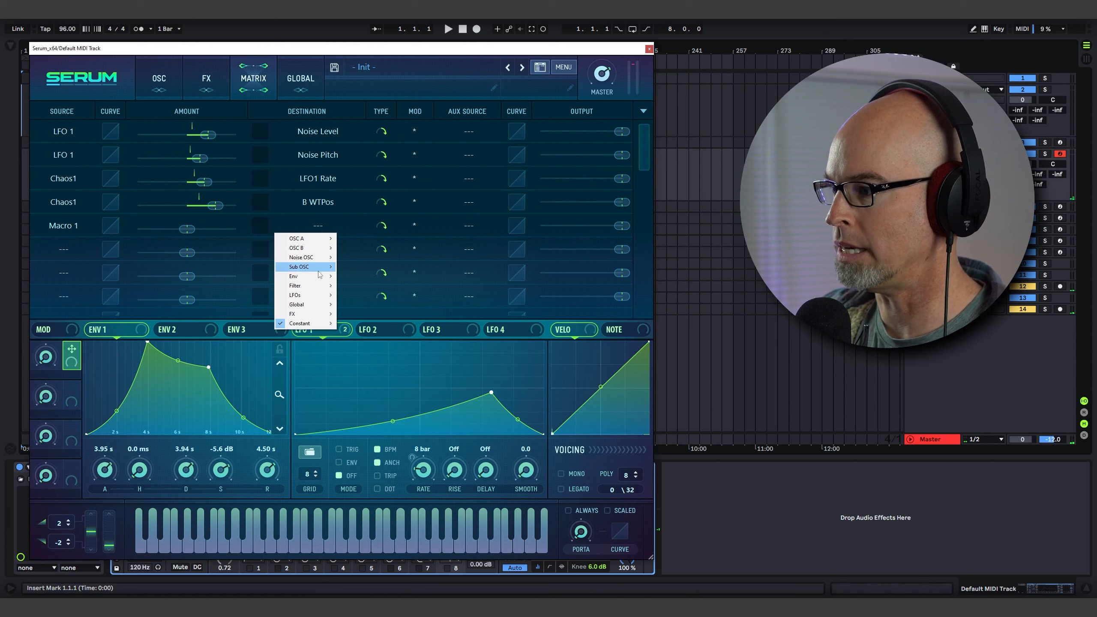
pyautogui.moveTo(311, 313)
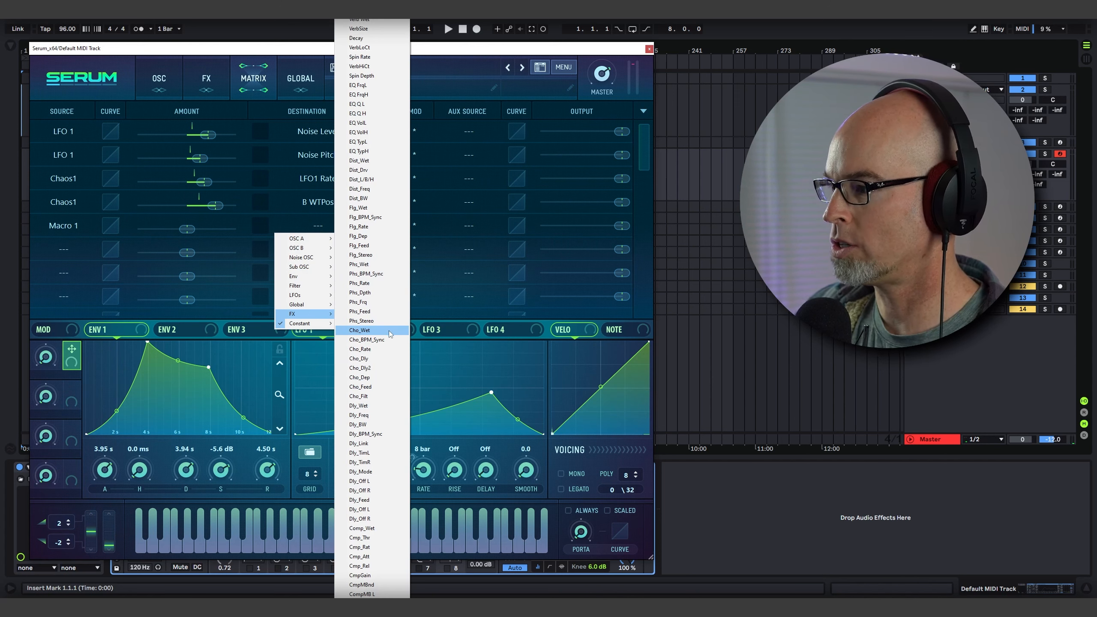
pyautogui.click(390, 330)
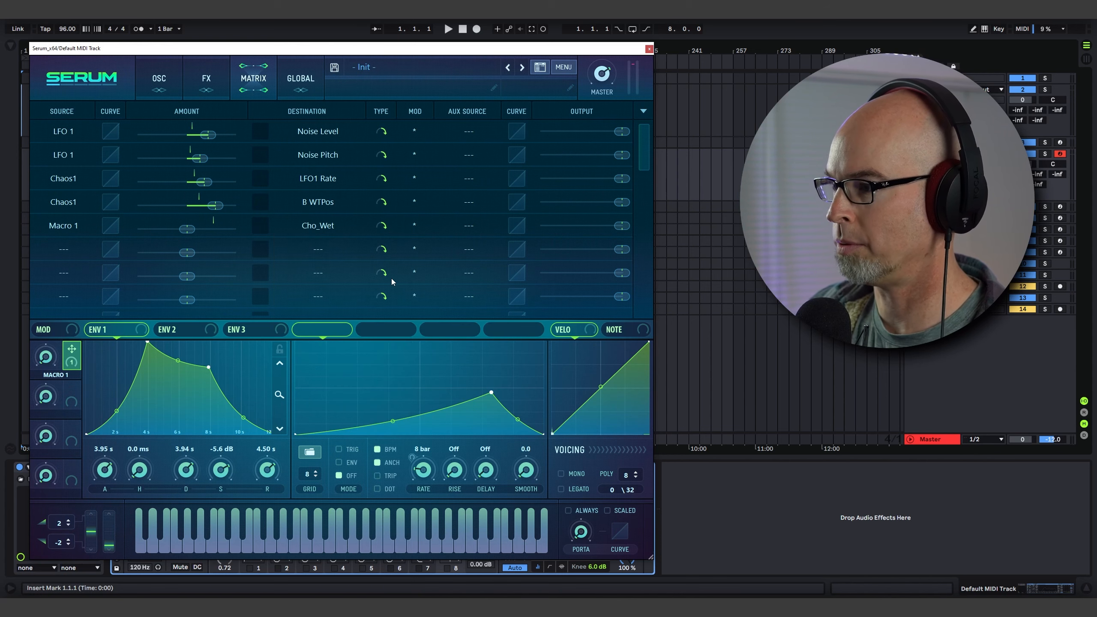
pyautogui.moveTo(194, 229); pyautogui.dragTo(252, 228)
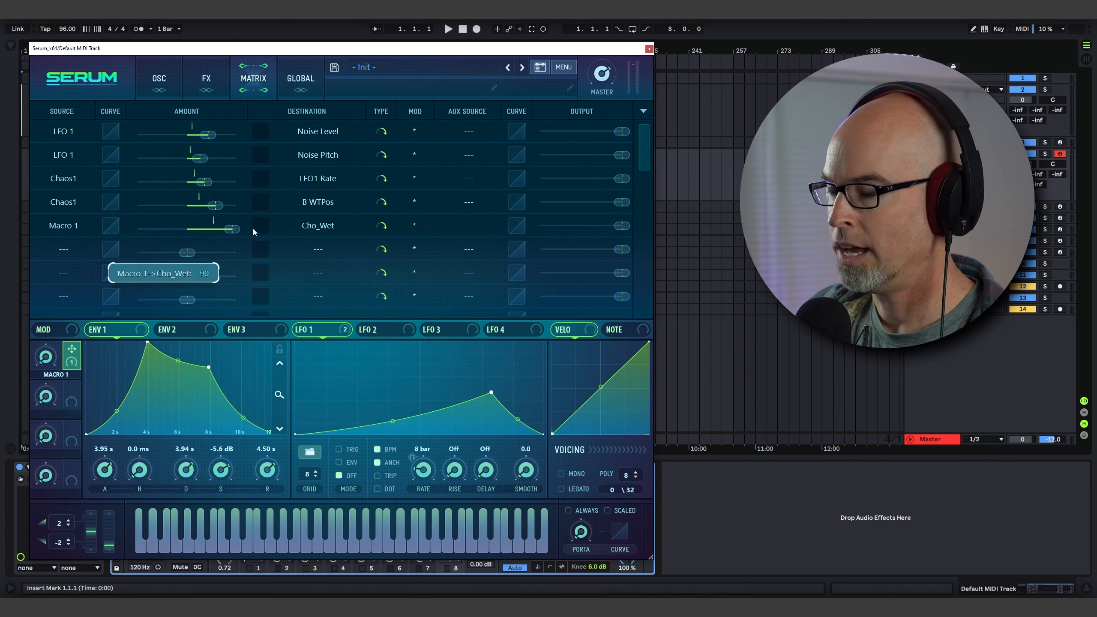
# Sweep Macro 1 up to 100% and back down to audition the chorus.
pyautogui.moveTo(41, 347)
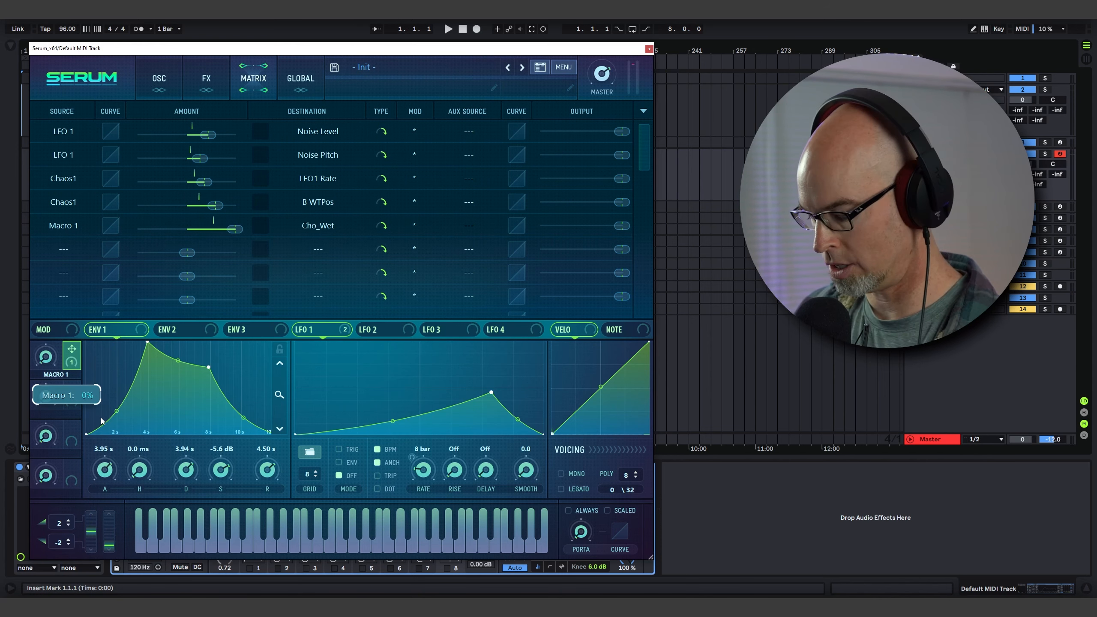
pyautogui.click(203, 80)
pyautogui.click(168, 82)
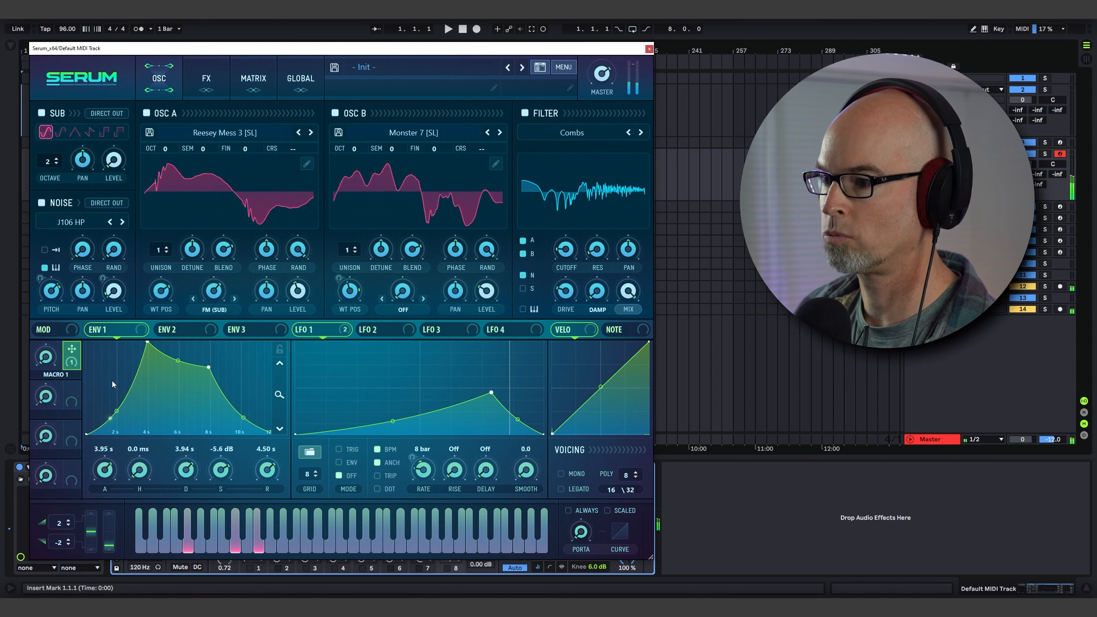
pyautogui.moveTo(46, 358); pyautogui.dragTo(60, 267)
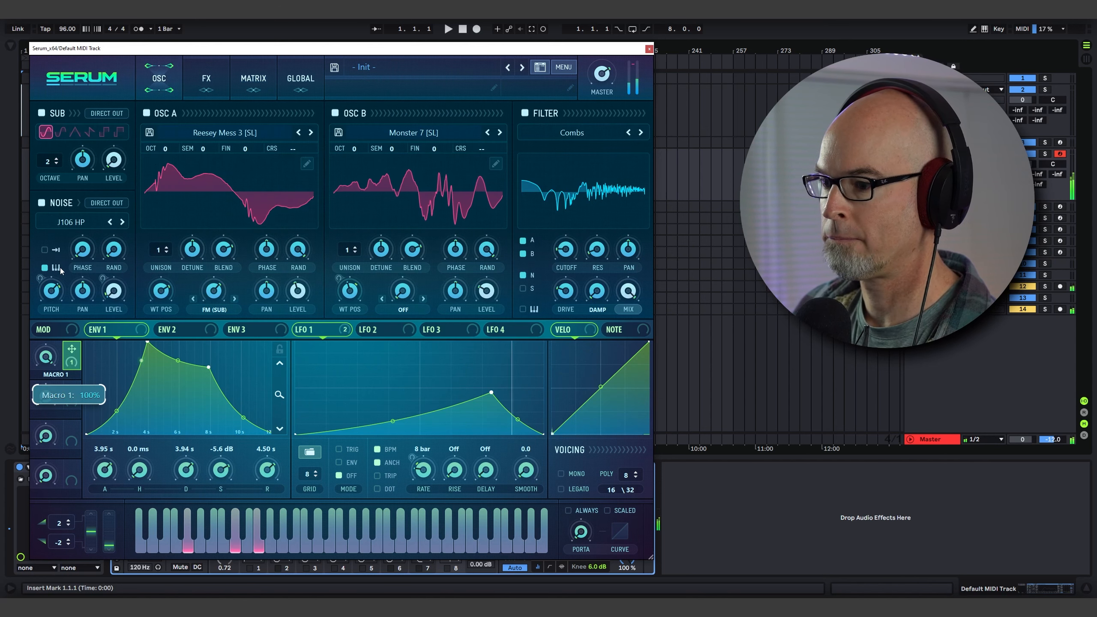
pyautogui.moveTo(47, 359); pyautogui.dragTo(46, 382)
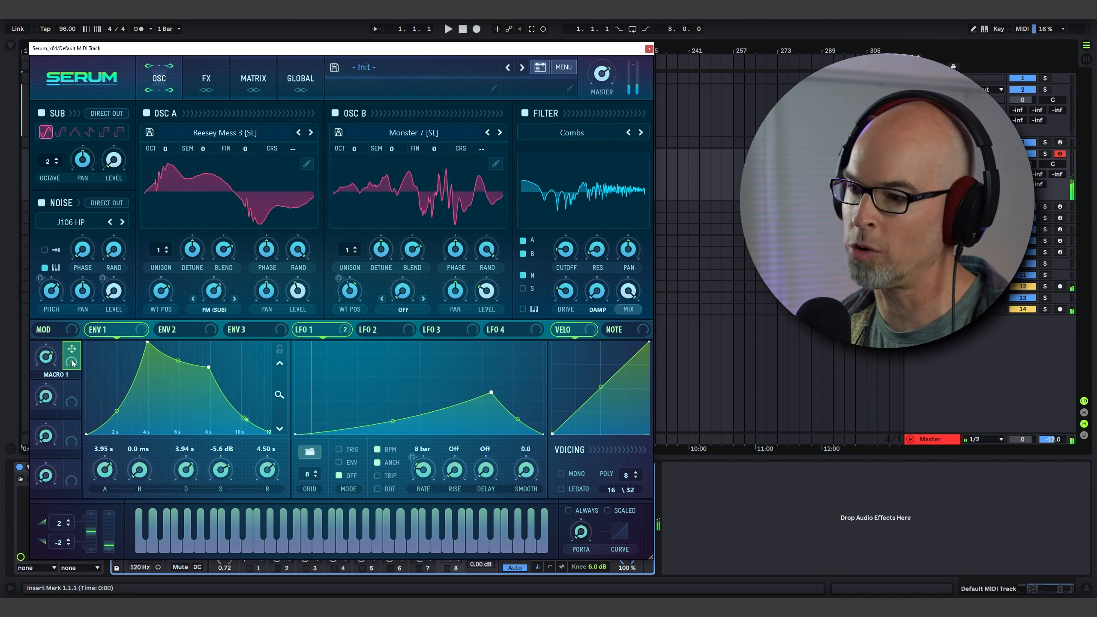
pyautogui.click(206, 79)
pyautogui.click(159, 90)
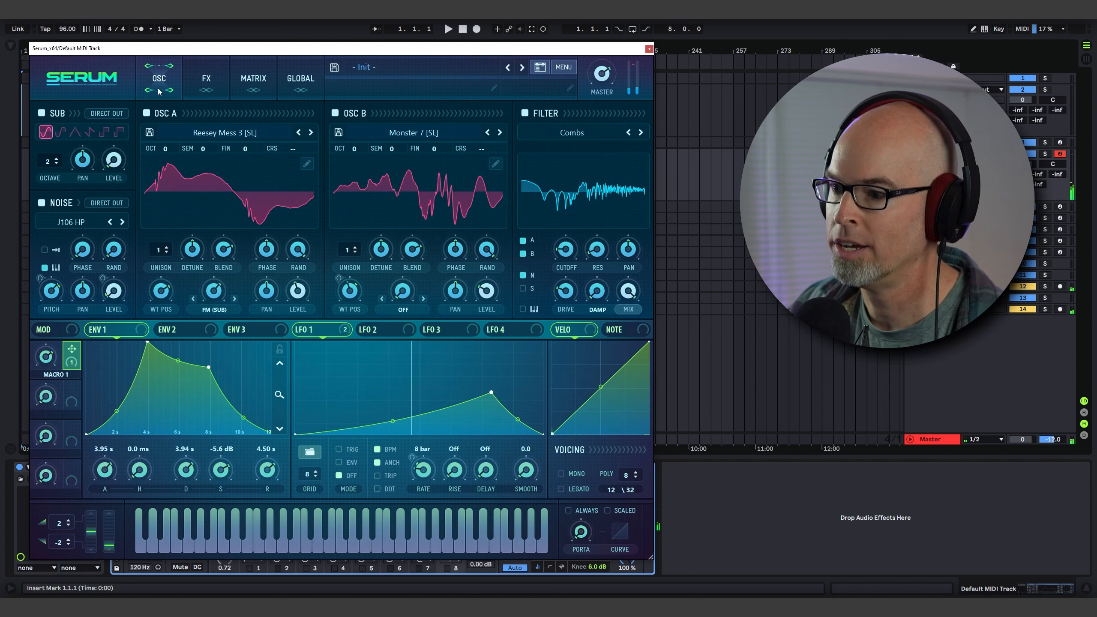
pyautogui.click(207, 93)
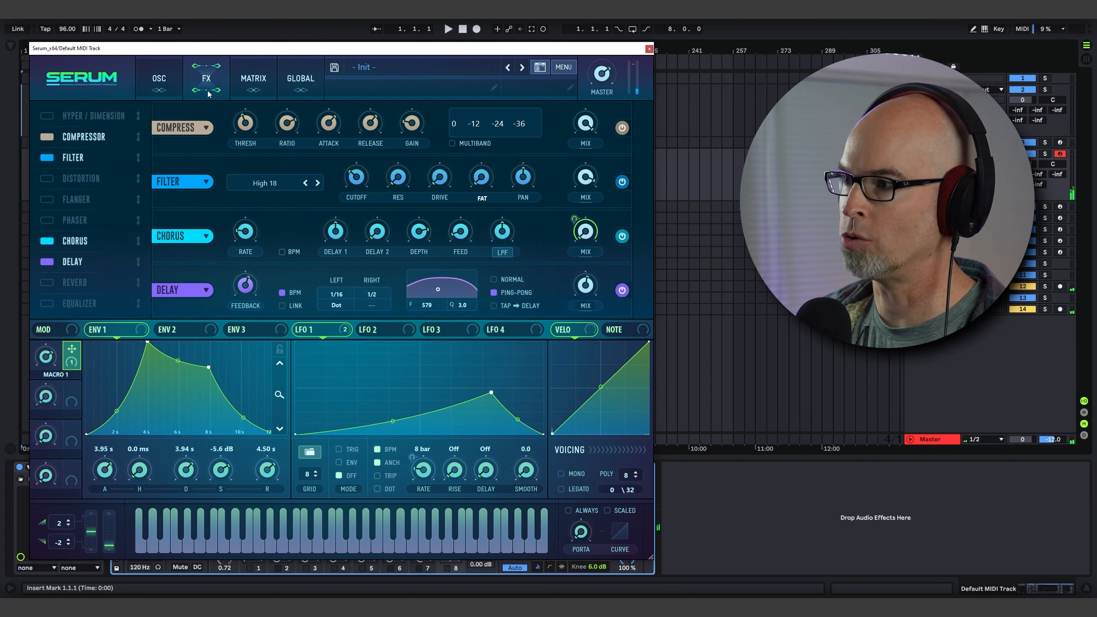
pyautogui.click(158, 90)
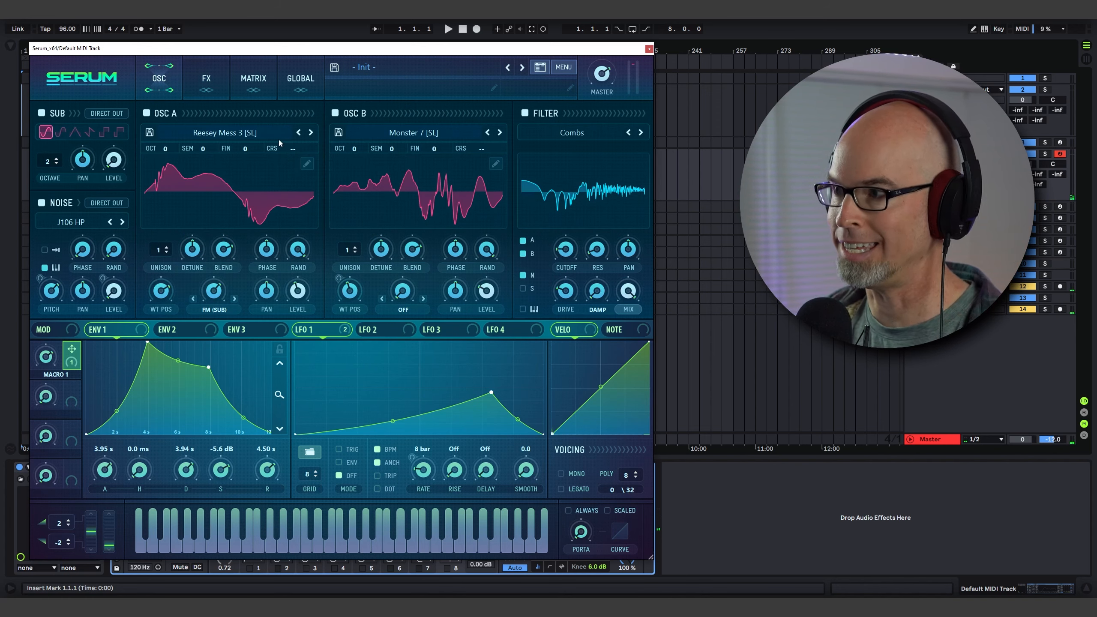
pyautogui.click(207, 98)
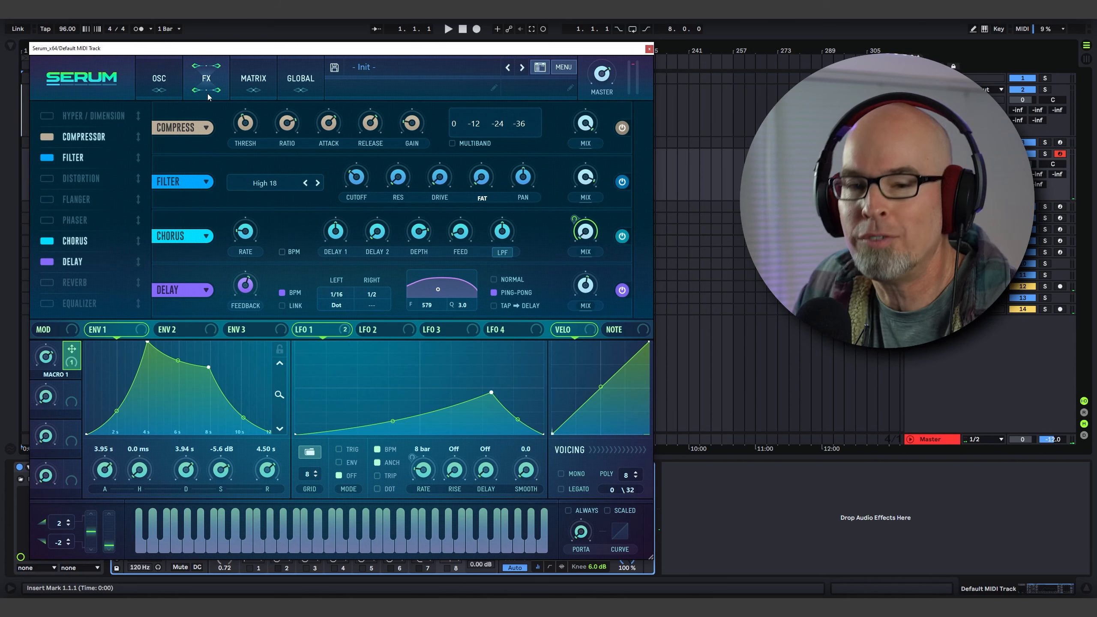
# Enable the Reverb effect and raise its Size knob.
pyautogui.click(54, 282)
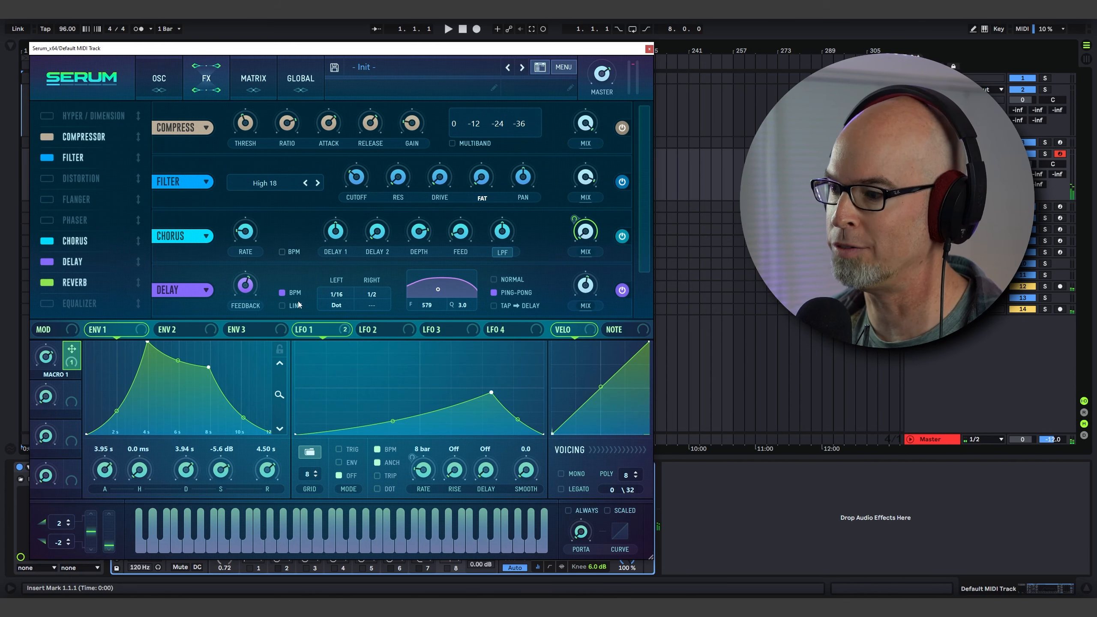
pyautogui.moveTo(640, 215); pyautogui.dragTo(640, 268)
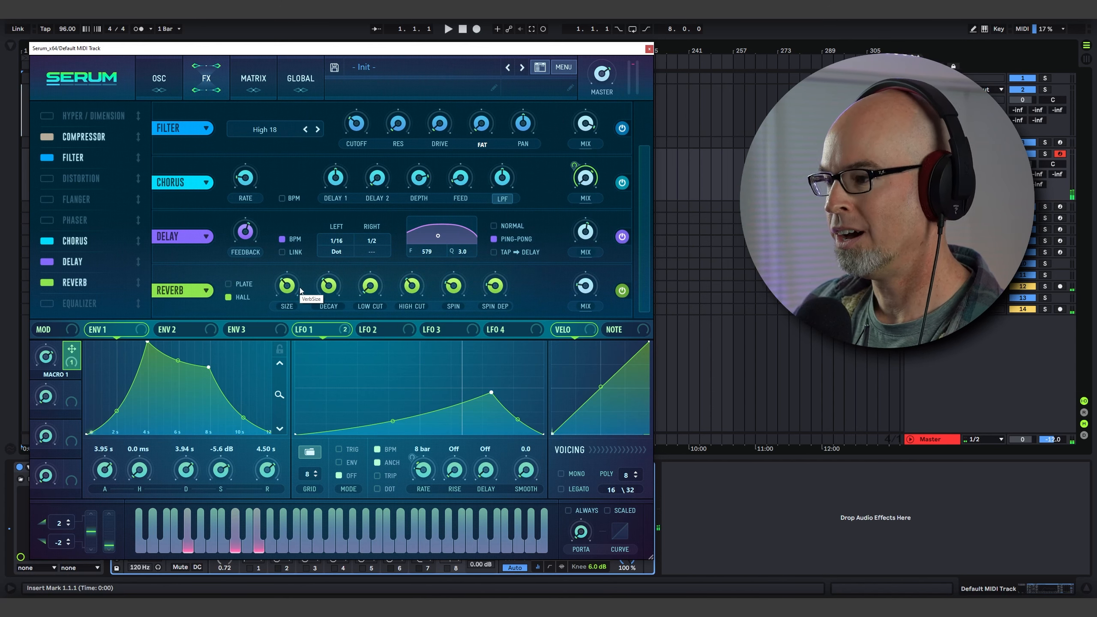
pyautogui.click(286, 287)
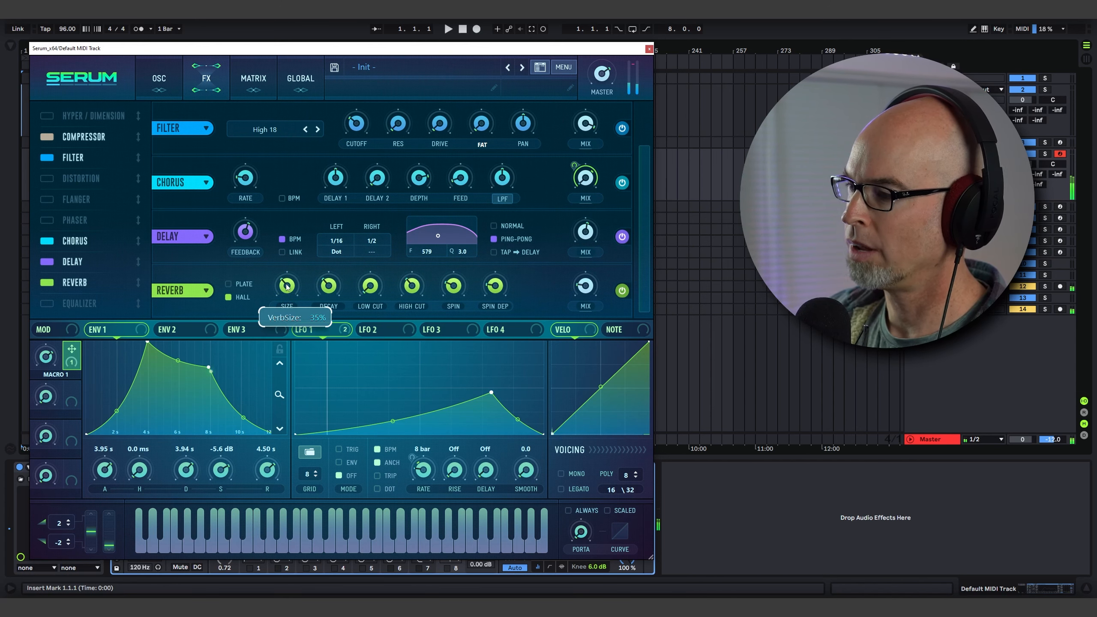
pyautogui.moveTo(287, 287); pyautogui.dragTo(289, 264)
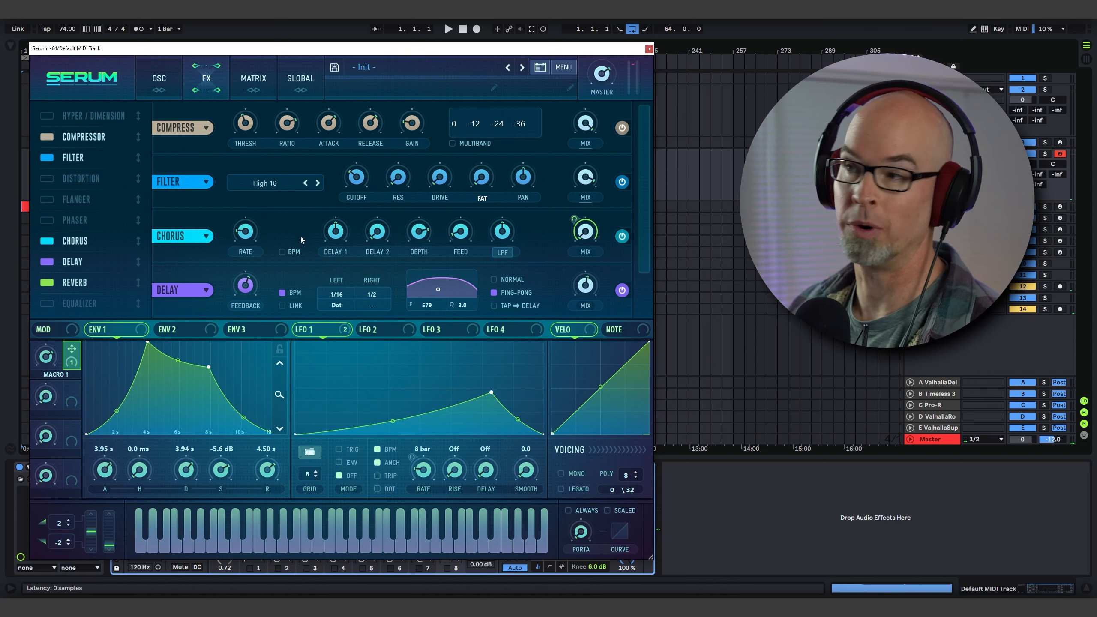
# Start playback to audition the patch and return to the oscillator page.
pyautogui.press('space')
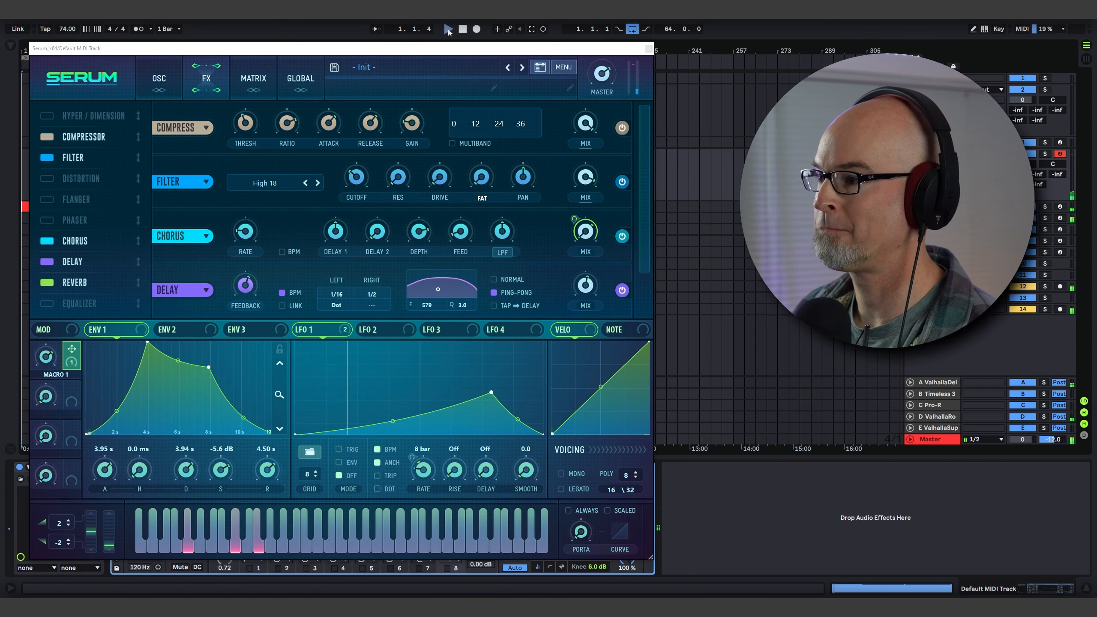
pyautogui.click(151, 80)
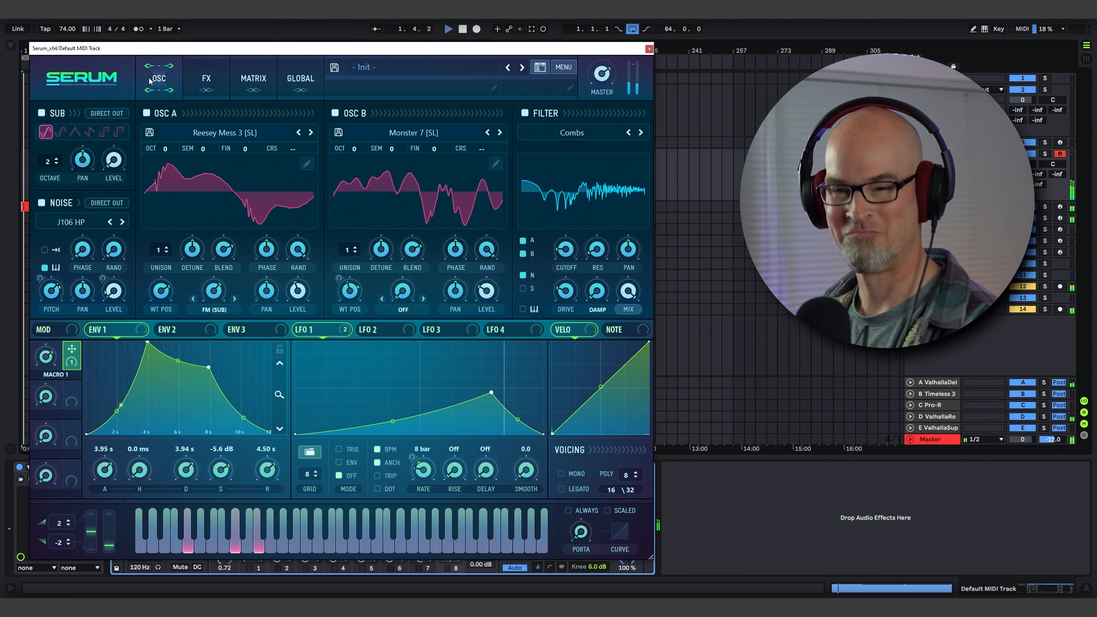